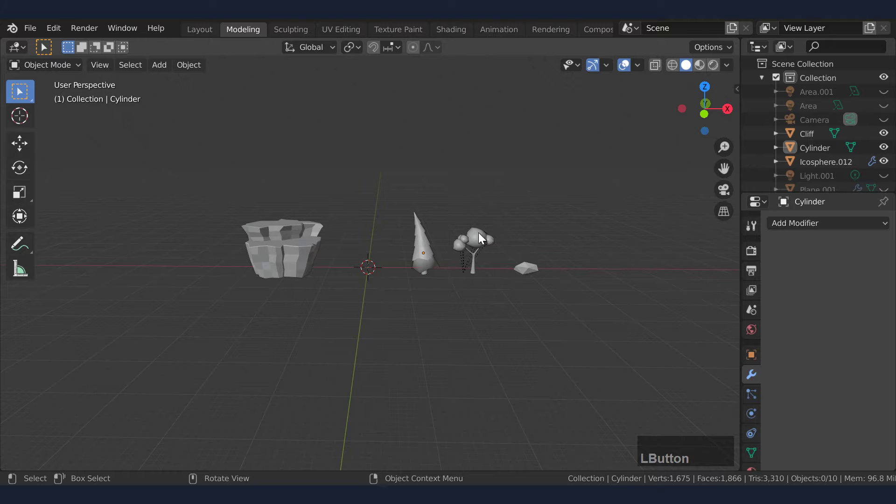
Move the cliff about 20.4 m along X, to just beside the pine tree.
left_click(280, 262)
left_click_drag(369, 279, 408, 289)
left_click(272, 234)
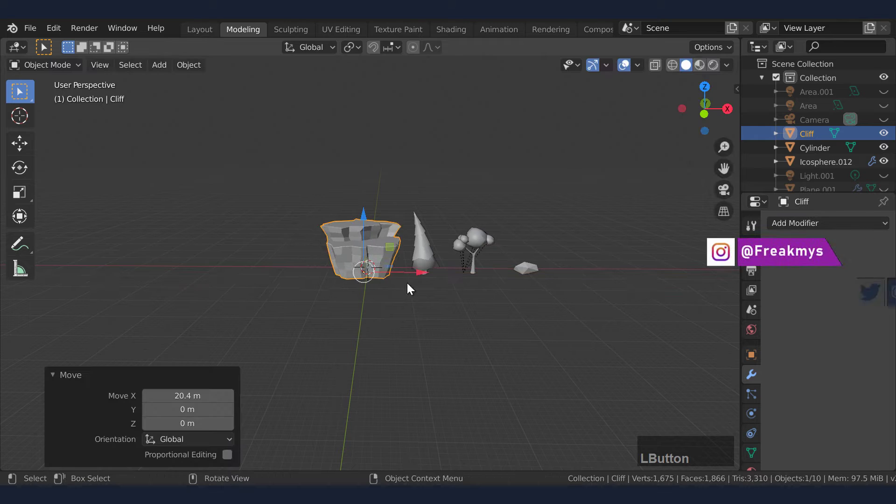
Move the pine tree about 13.3 m up and about -22.1 m along X, above the cliff's upper ledge.
scroll(420, 287, "up", 4)
middle_click_drag(436, 286, 418, 304)
left_click(420, 298)
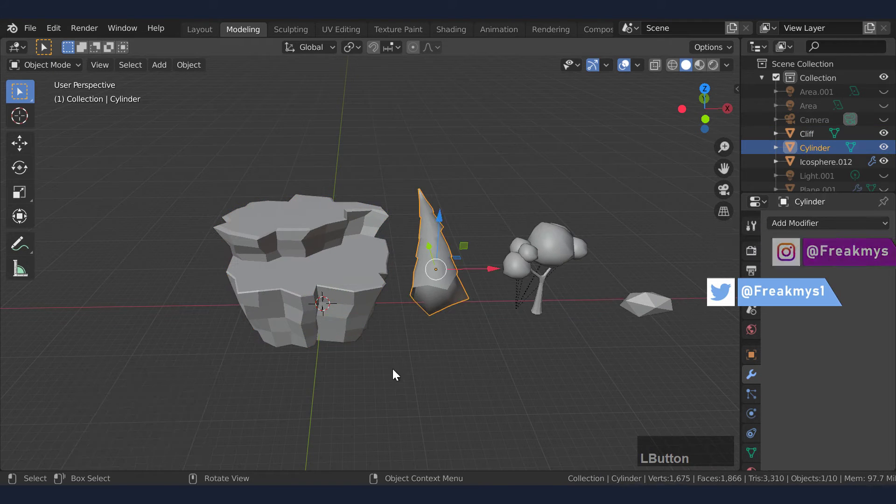
middle_click_drag(394, 373, 435, 282)
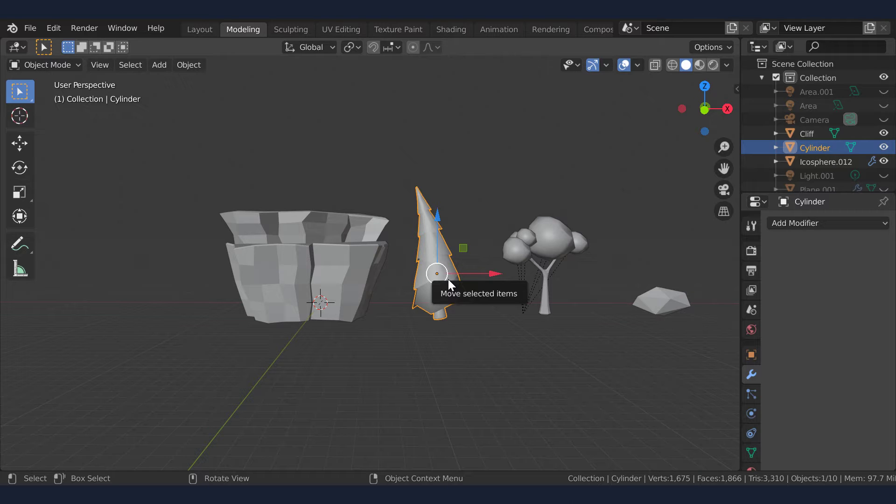
left_click_drag(438, 236, 435, 129)
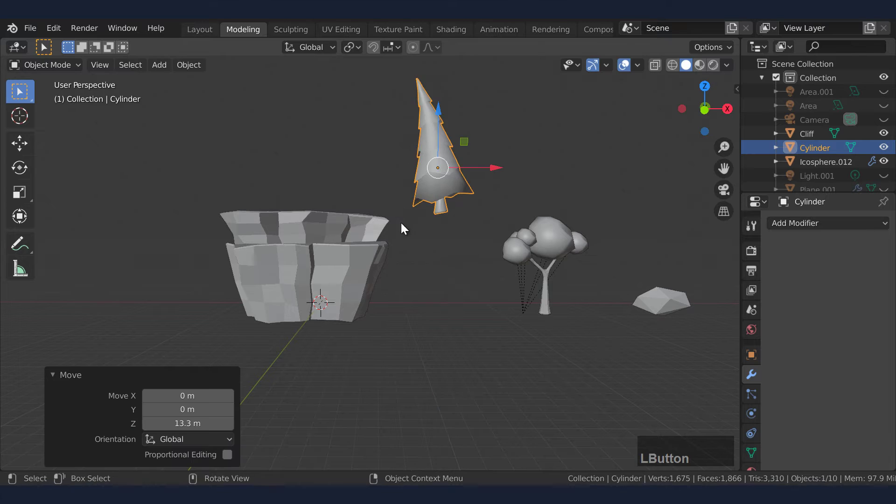
middle_click_drag(404, 229, 399, 258)
left_click_drag(500, 176, 306, 173)
middle_click_drag(306, 173, 374, 178)
Scale the pine tree down and lower it about 1.59 m onto the cliff's upper ledge.
key("s")
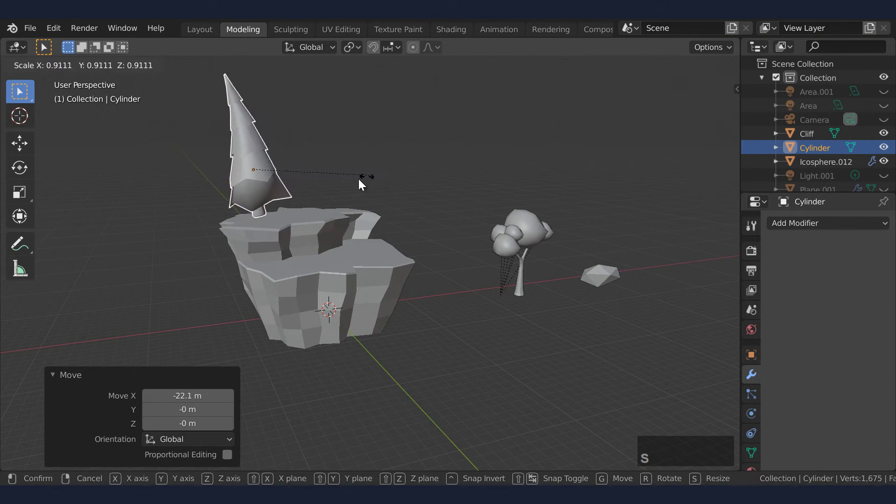
left_click(316, 176)
left_click_drag(252, 137, 252, 155)
middle_click_drag(252, 156, 290, 200)
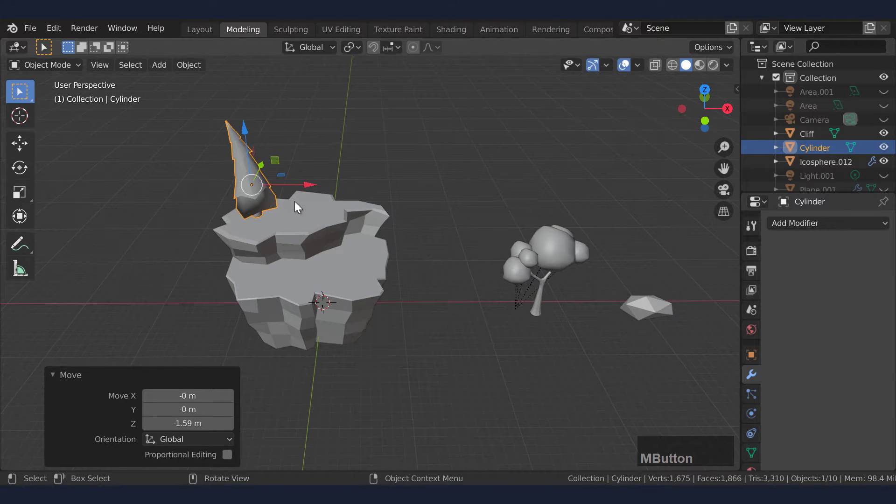
Duplicate the pine about 3.57 m along X on the upper ledge and rotate the copy about -150° around Z.
key("shift+d")
left_click(328, 190)
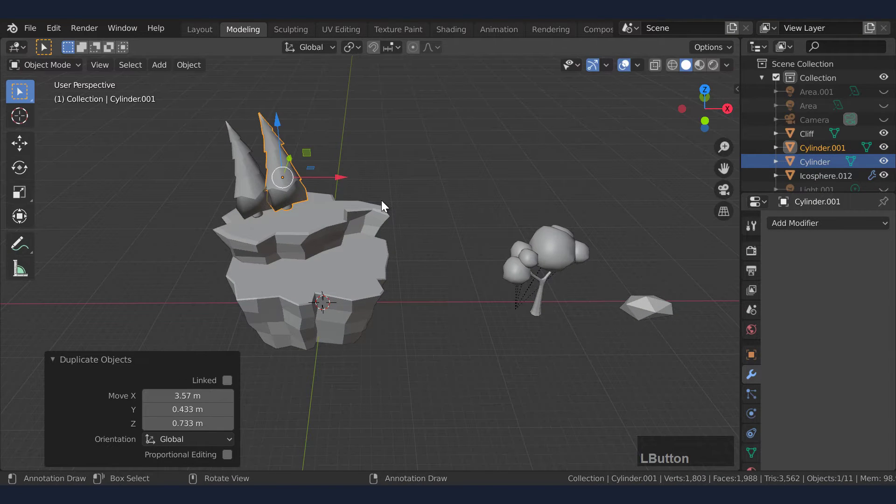
key("r")
key("z")
left_click(254, 216)
Scale the duplicated pine to about 1.137 and adjust its height, lowering it about 0.628 m onto the ledge.
key("s")
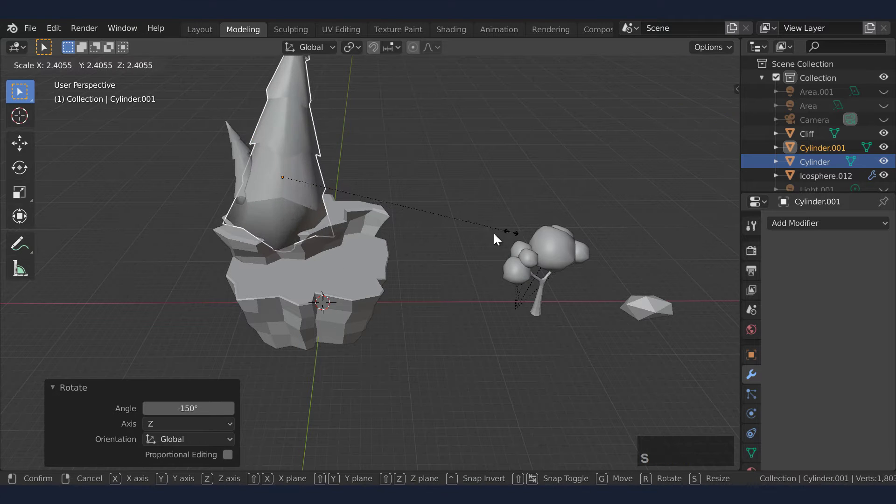
left_click(384, 223)
middle_click_drag(383, 223, 361, 161)
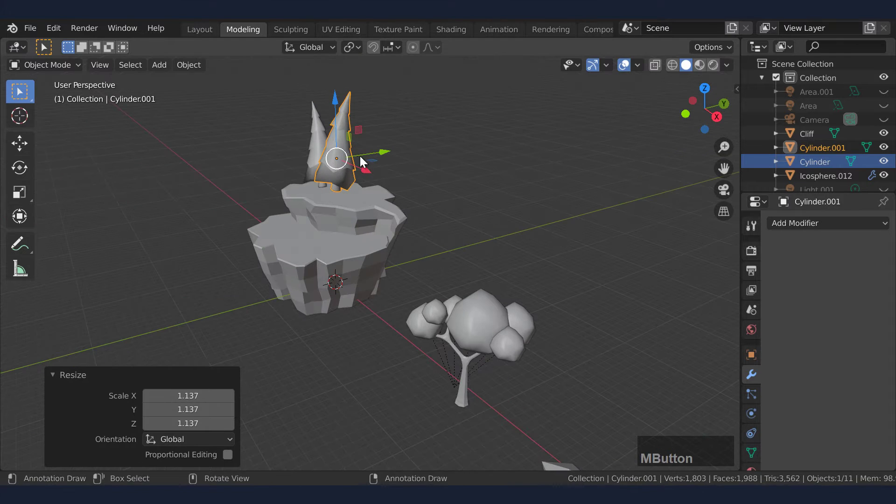
key("g")
key("z")
left_click(346, 136)
key("g")
key("z")
left_click(339, 216)
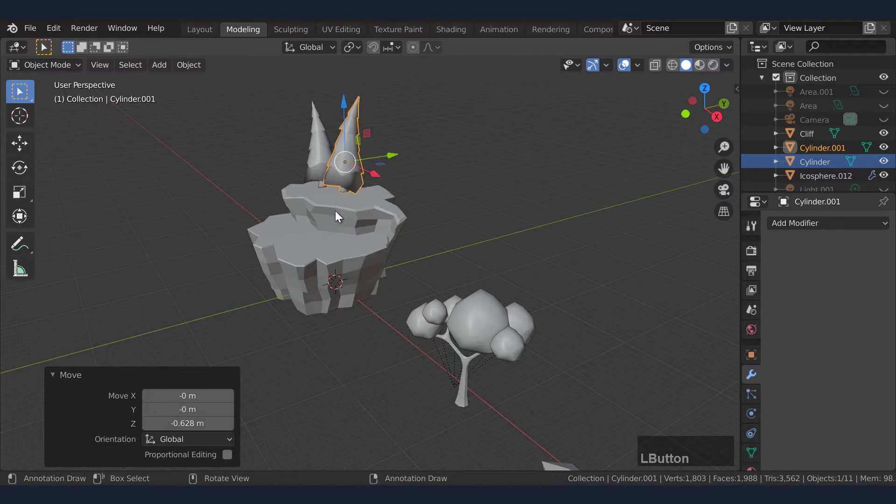
Rotate the larger pine around the global Y axis so it stands more upright.
middle_click_drag(339, 216, 417, 214)
key("r")
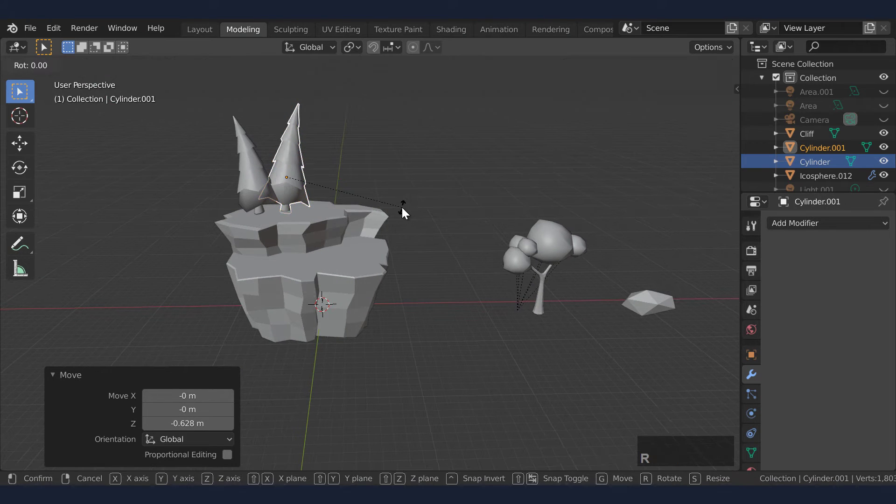
key("y")
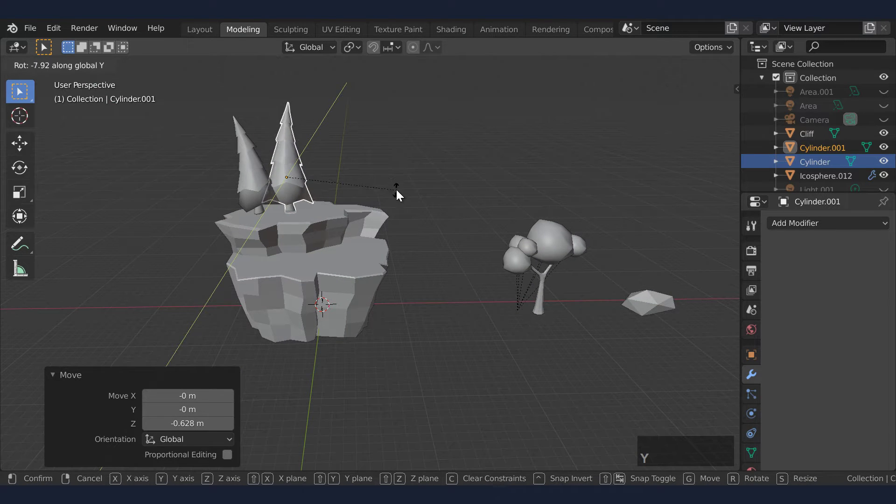
left_click(394, 187)
Scale the original pine down slightly and lower it so its trunk meets the cliff's upper ledge.
left_click(245, 156)
key("s")
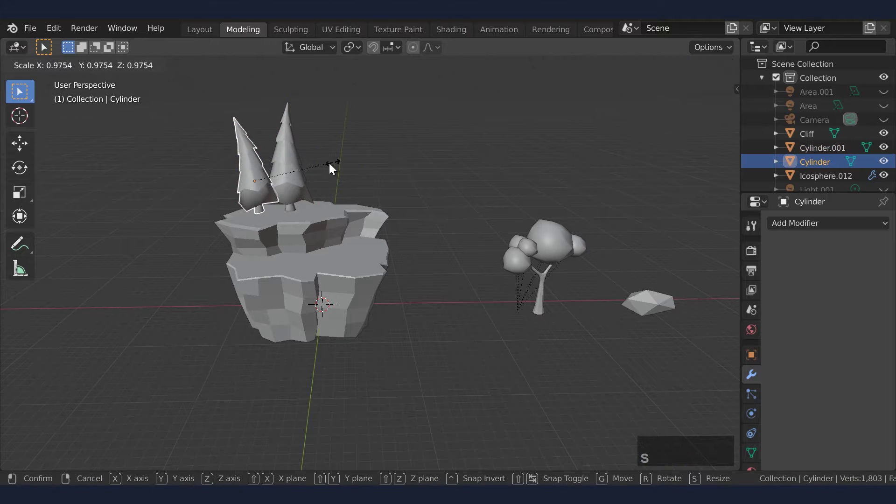
left_click(330, 163)
left_click_drag(256, 149, 254, 145)
left_click(374, 166)
Duplicate the original pine about 3.58 m along X and scale the copy to about 0.878.
left_click(256, 192)
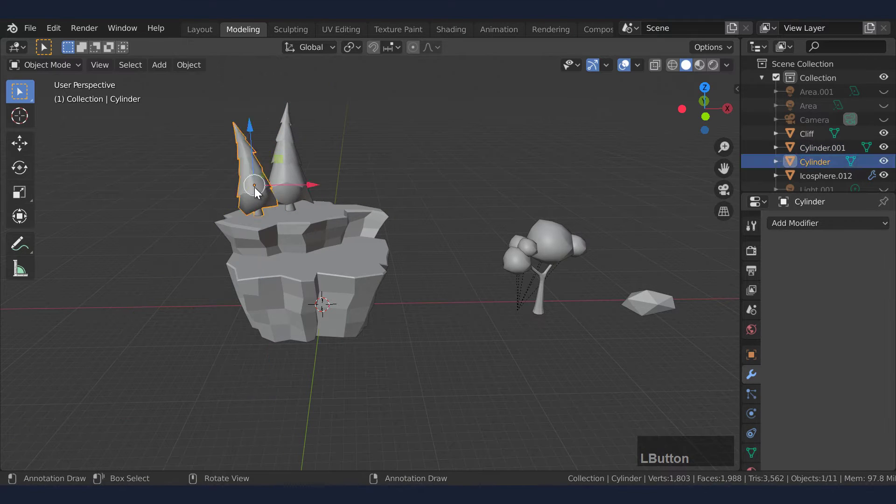
key("shift+d")
left_click(286, 192)
key("s")
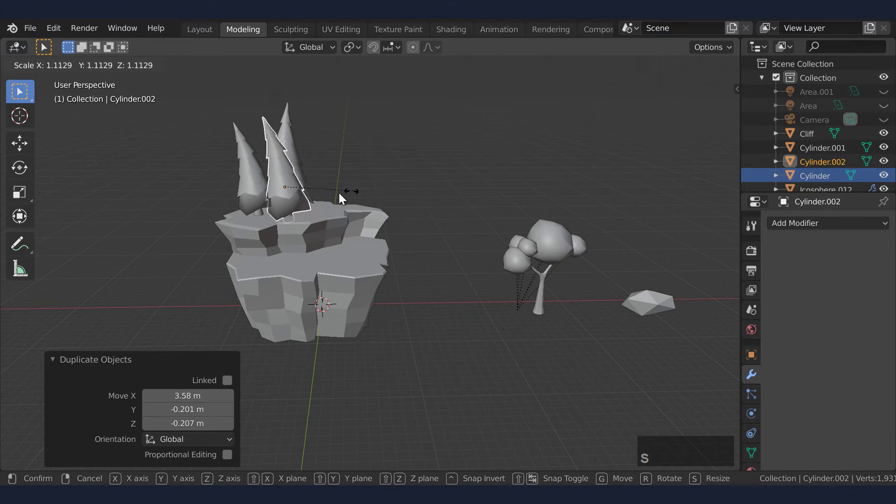
left_click(343, 194)
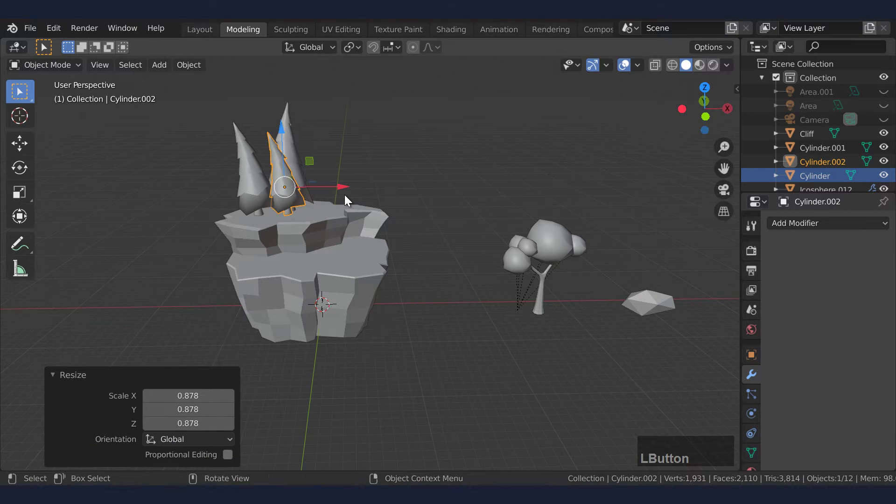
Rotate the third pine about 33.6° around Z and scale it to about 0.945.
key("r")
key("z")
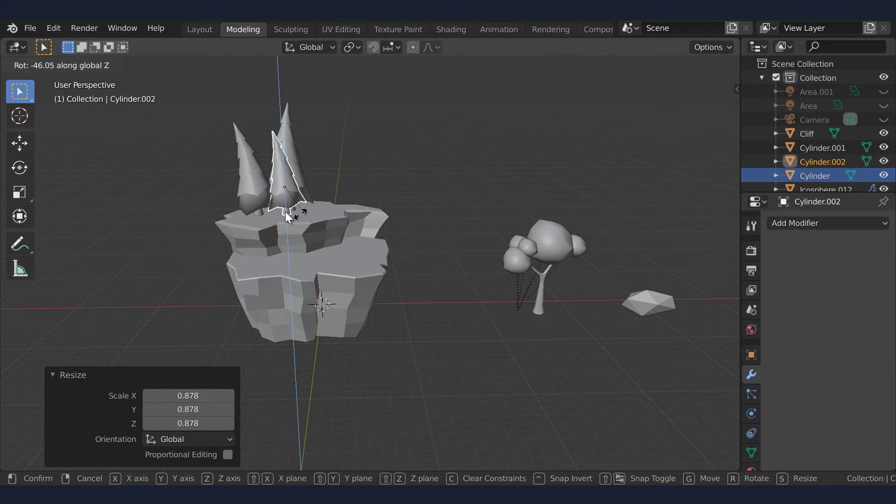
left_click(376, 144)
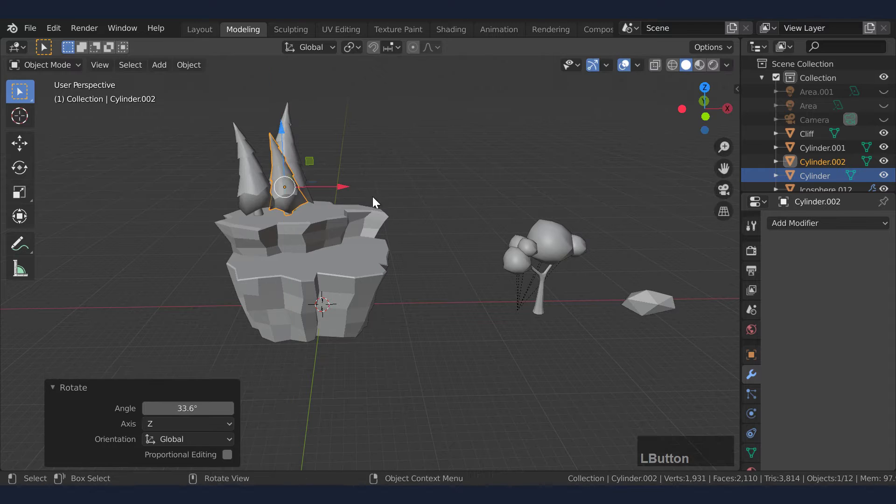
left_click(399, 193)
Lower the third pine onto the upper ledge and shift it horizontally in front of the other two, finishing with about -0.194 m along Y.
middle_click_drag(399, 193, 331, 179)
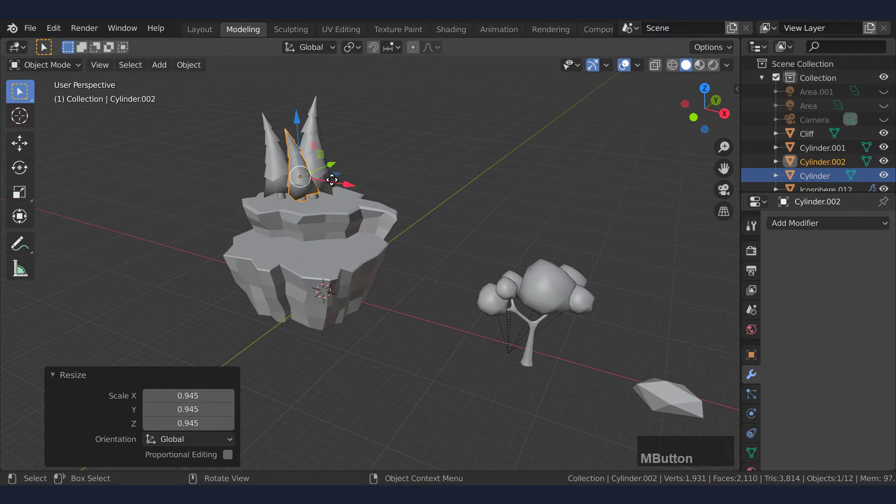
left_click_drag(332, 180, 319, 177)
left_click_drag(295, 122, 295, 146)
middle_click_drag(295, 146, 315, 202)
left_click_drag(315, 203, 321, 204)
middle_click_drag(313, 208, 357, 225)
left_click_drag(304, 229, 312, 228)
middle_click_drag(406, 252, 350, 240)
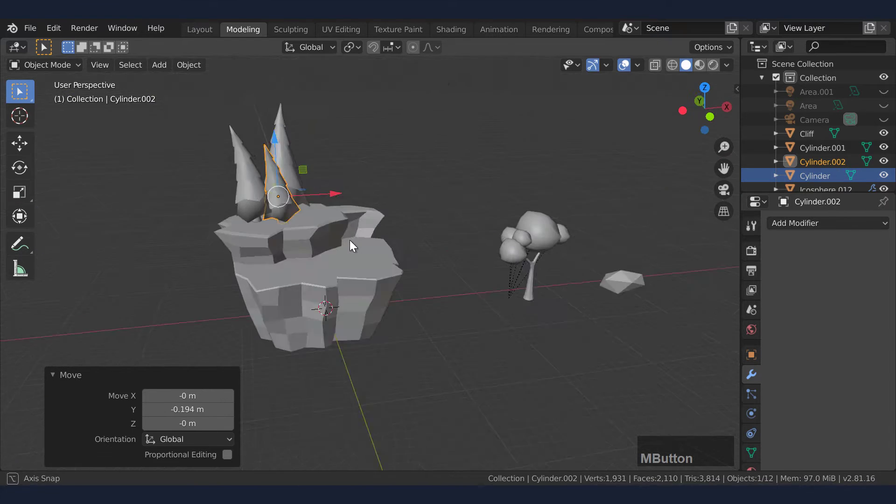
Check the scene's colors in the Shading workspace and return to the Modeling workspace in Object Mode.
left_click(450, 29)
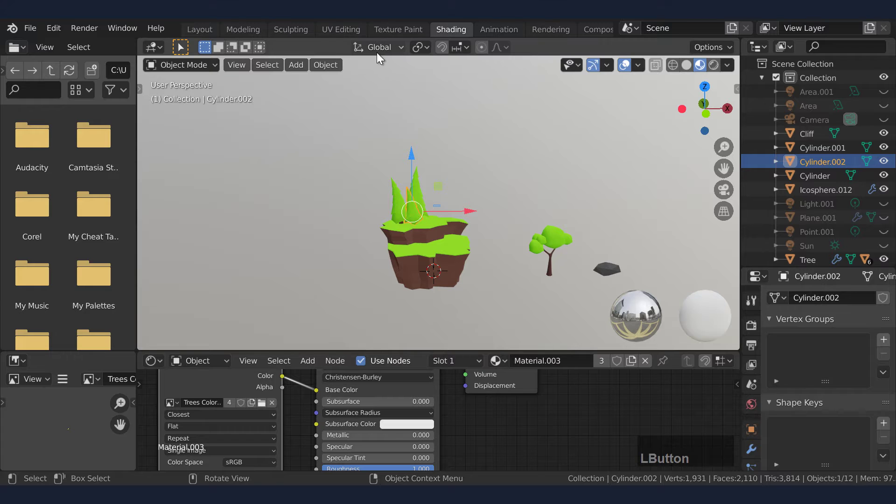
left_click(242, 28)
scroll(278, 199, "up", 4)
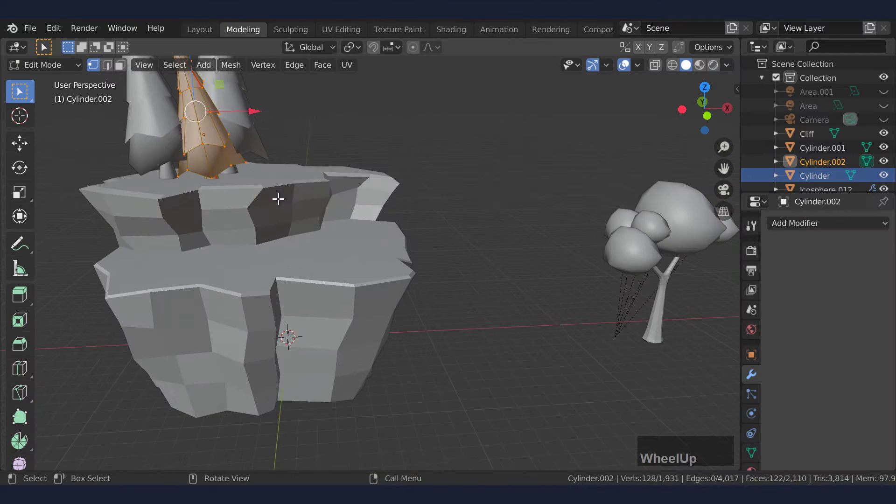
scroll(279, 198, "down", 3)
key("Tab")
Raise the smallest pine about 0.189 m and rotate it around the global Z axis.
left_click_drag(256, 135, 255, 132)
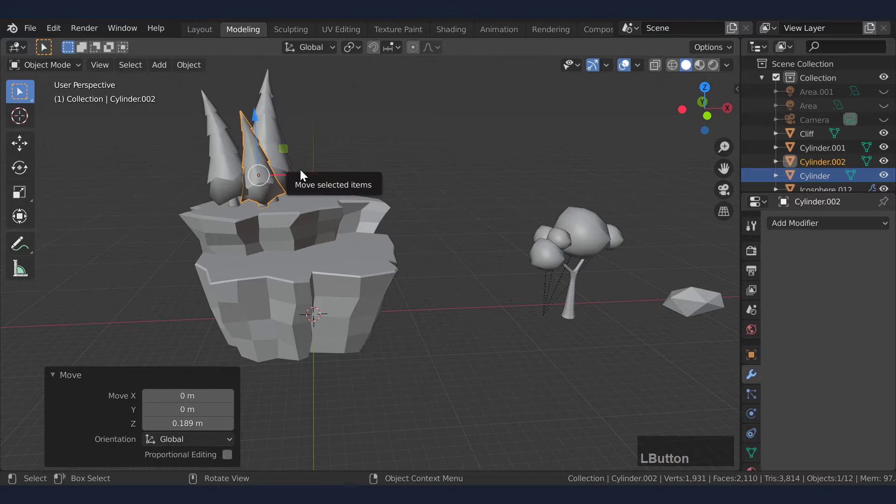
key("r")
key("z")
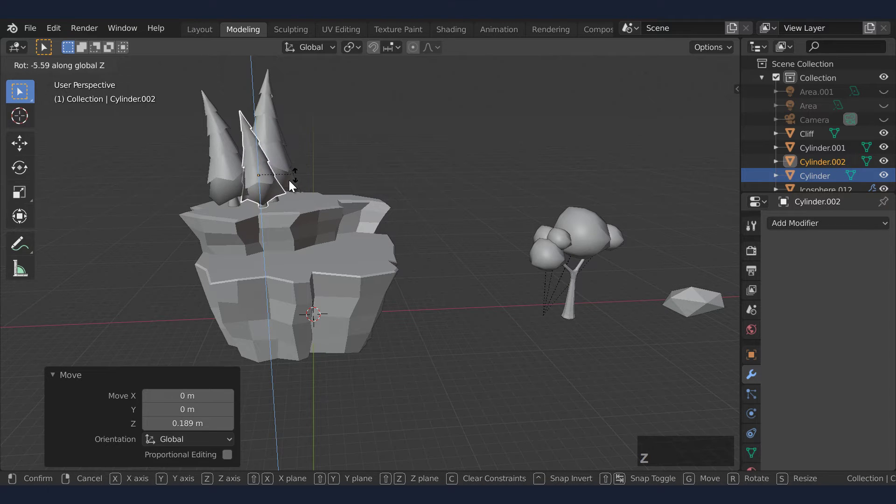
left_click(281, 183)
Rotate the original pine on the ledge around the global Z axis to vary its lean.
middle_click_drag(341, 161, 282, 200)
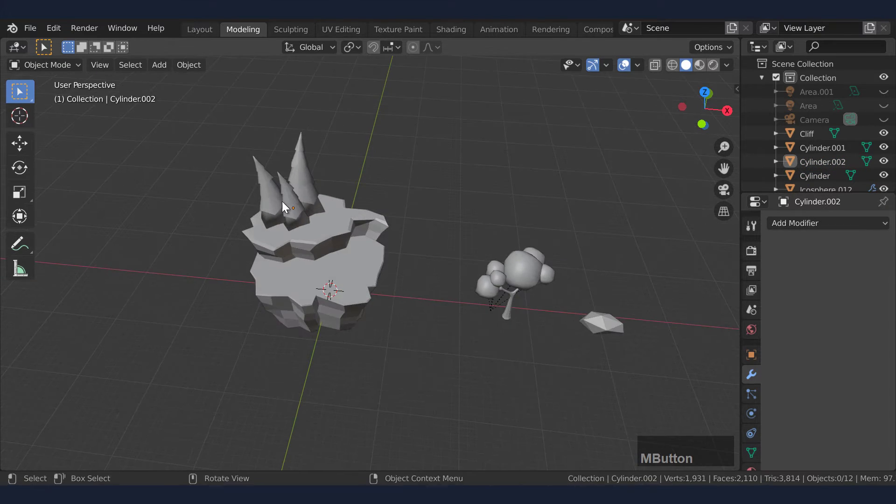
left_click(268, 199)
key("r")
key("z")
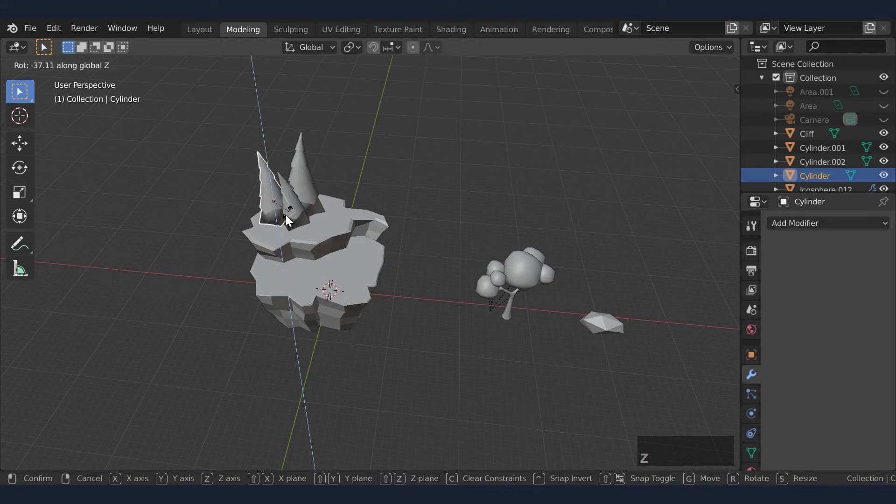
left_click(285, 217)
left_click(349, 187)
Select the leafy tree's trunk together with all of its foliage spheres.
middle_click_drag(343, 225, 520, 293)
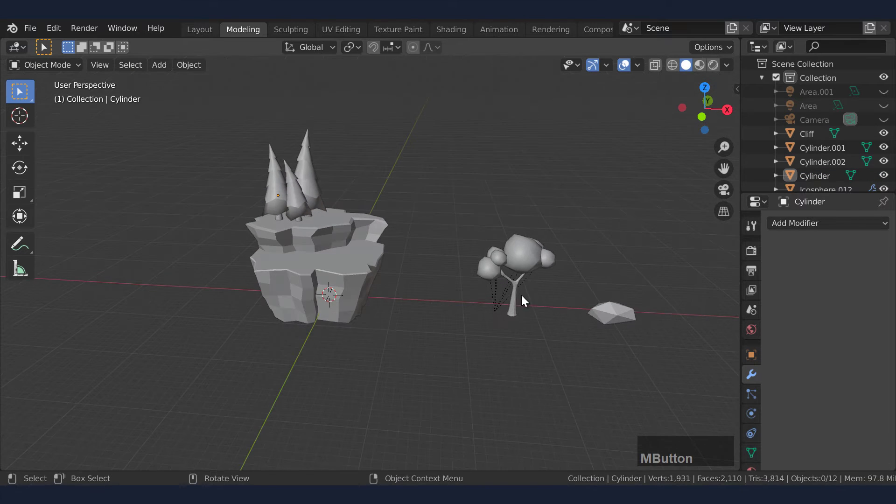
left_click(516, 310)
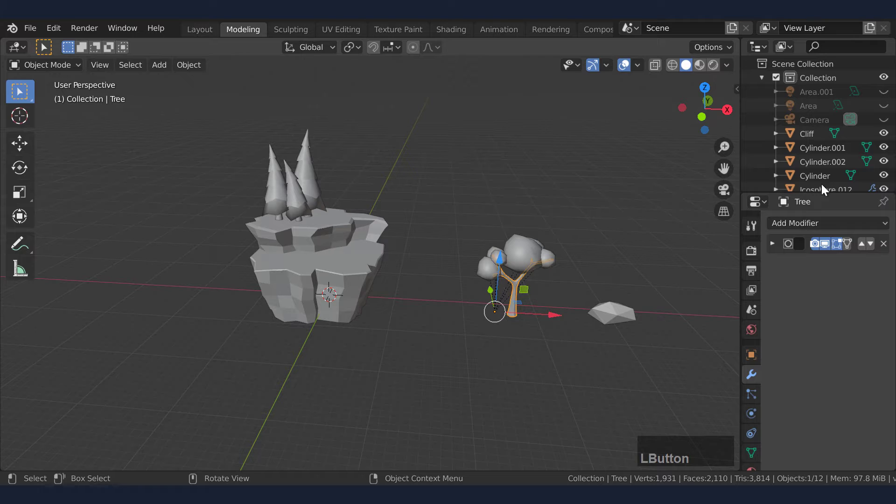
scroll(806, 163, "down", 5)
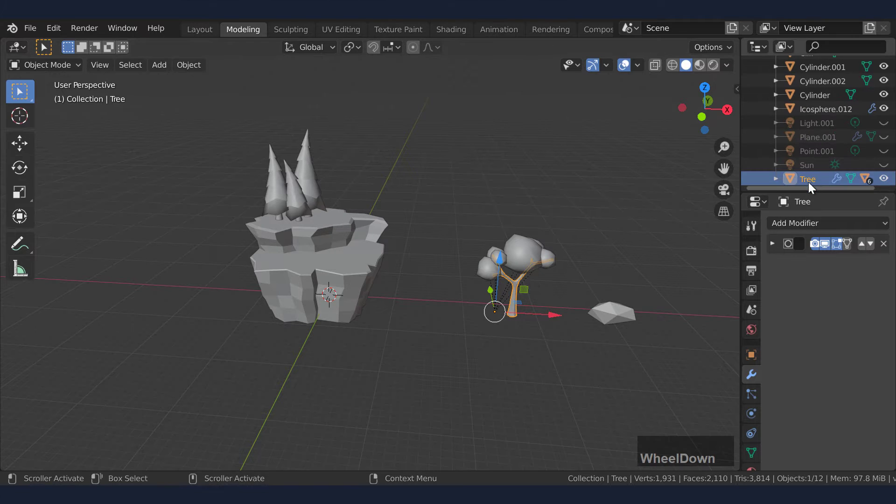
right_click(805, 181)
left_click(751, 234)
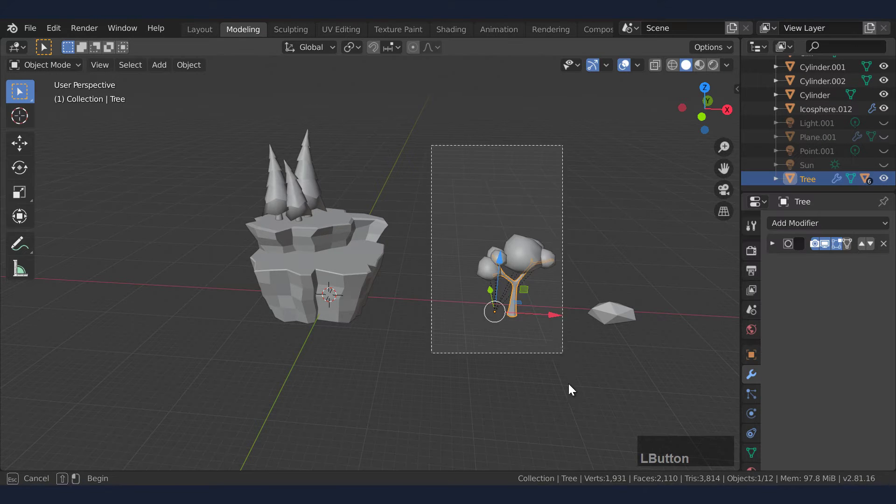
left_click_drag(569, 385, 570, 386)
Move the leafy tree about 9.52 m up and -22.4 m along X, and lower it about 1.1 m toward the cliff's lower ledge.
left_click_drag(514, 225, 516, 172)
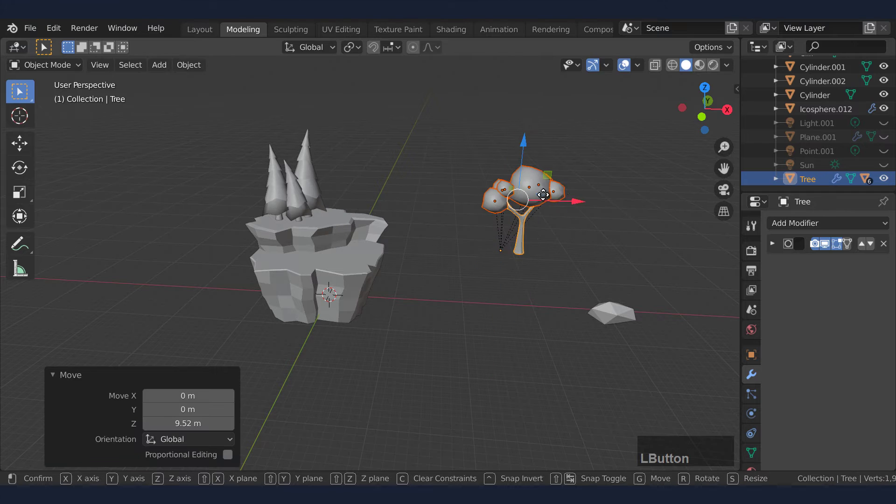
left_click_drag(570, 203, 411, 196)
middle_click_drag(464, 224, 411, 195)
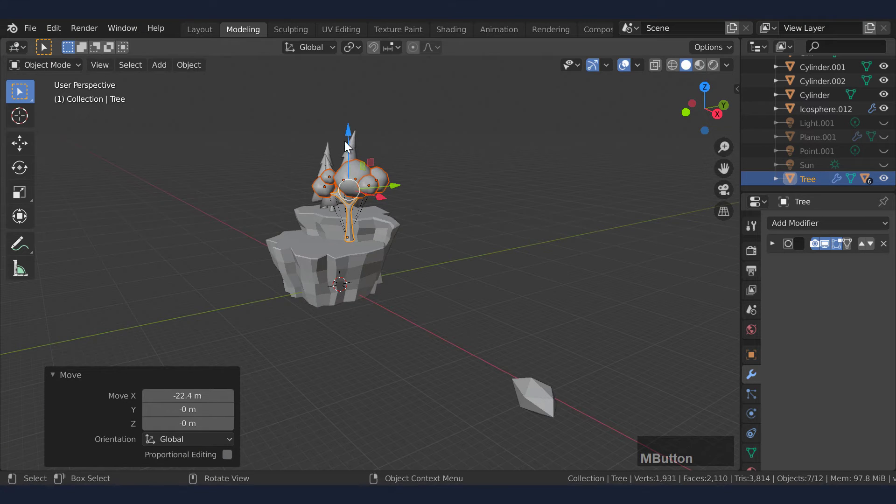
left_click_drag(345, 141, 391, 175)
Scale the leafy tree to about 0.622 and move it about -0.229 m along Y on the lower ledge.
key("s")
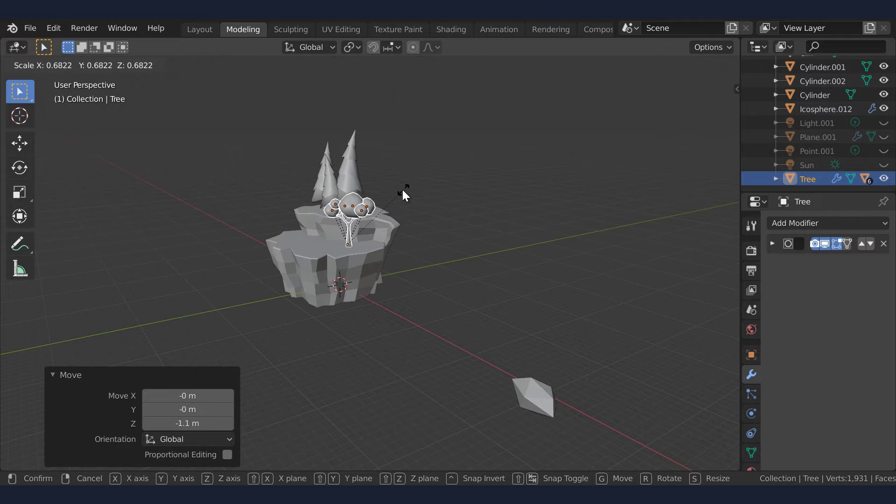
left_click(374, 254)
scroll(377, 200, "up", 3)
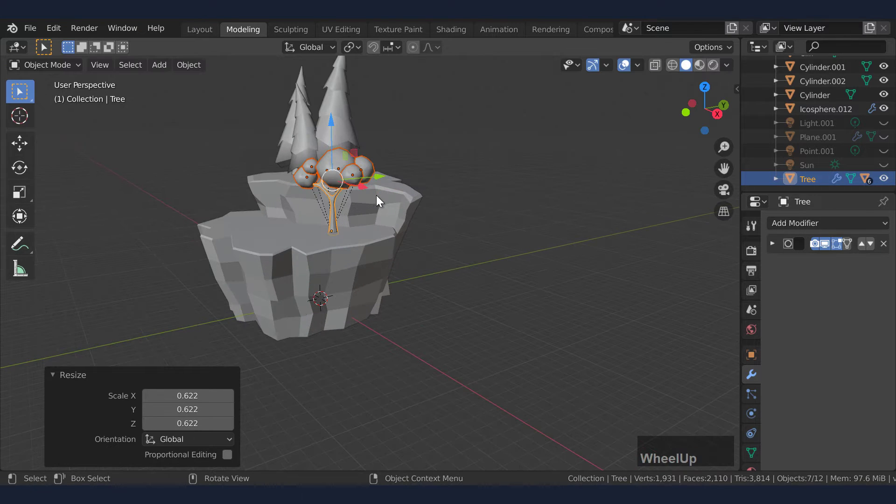
left_click_drag(370, 179, 348, 180)
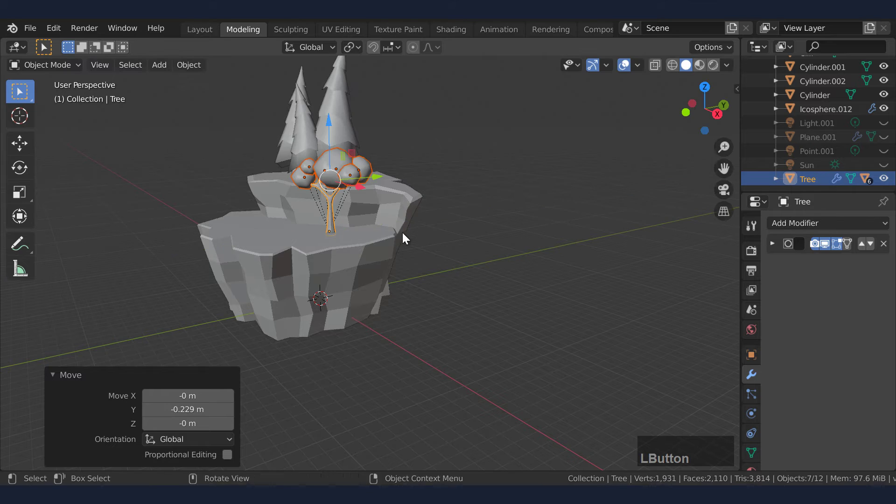
Rotate the leafy tree around the global Z axis and move it 0.918 m along Y on the lower ledge.
middle_click_drag(402, 233, 469, 261)
key("r")
key("z")
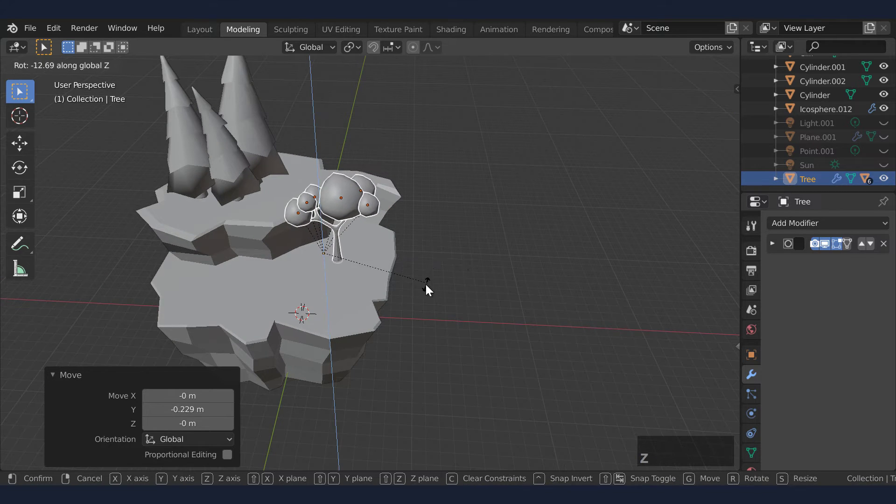
left_click(411, 270)
left_click_drag(334, 184, 337, 176)
Duplicate the leafy tree, offset the copy 2.53 m in X, 1 m in Y and 1.03 m in Z, and scale it to 0.715.
key("shift+d")
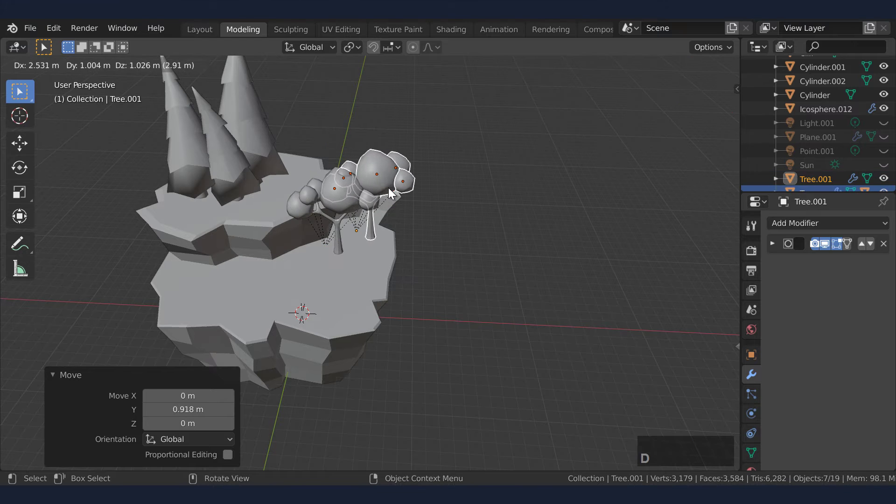
left_click(397, 186)
key("s")
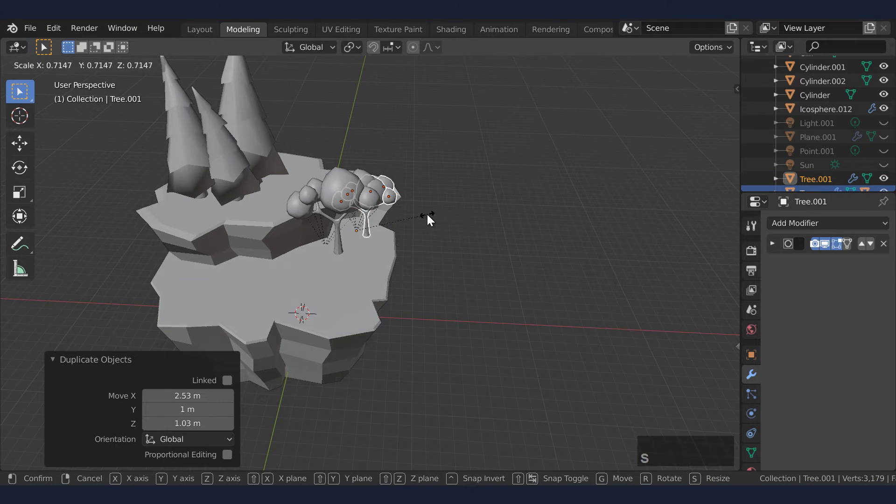
left_click(428, 215)
Rotate the smaller leafy tree 49.7° around the global Z axis and move it 1.75 m along X.
middle_click_drag(451, 236, 407, 226)
key("r")
key("z")
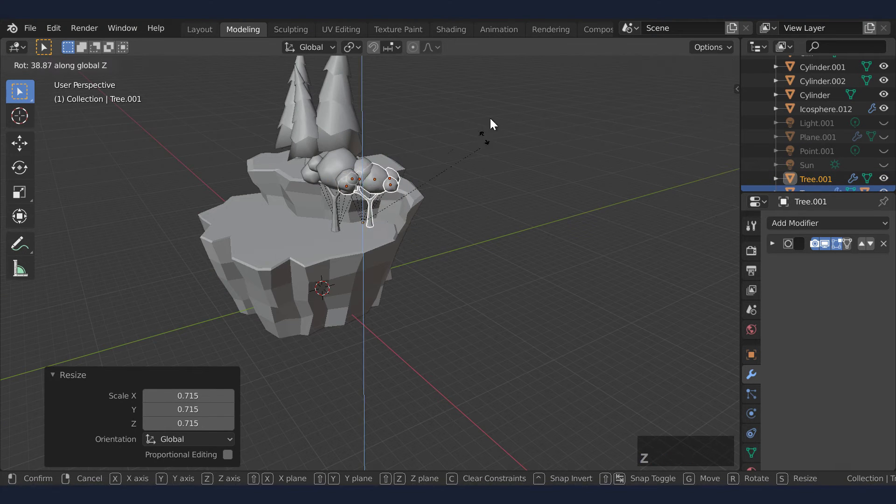
left_click(495, 99)
key("g")
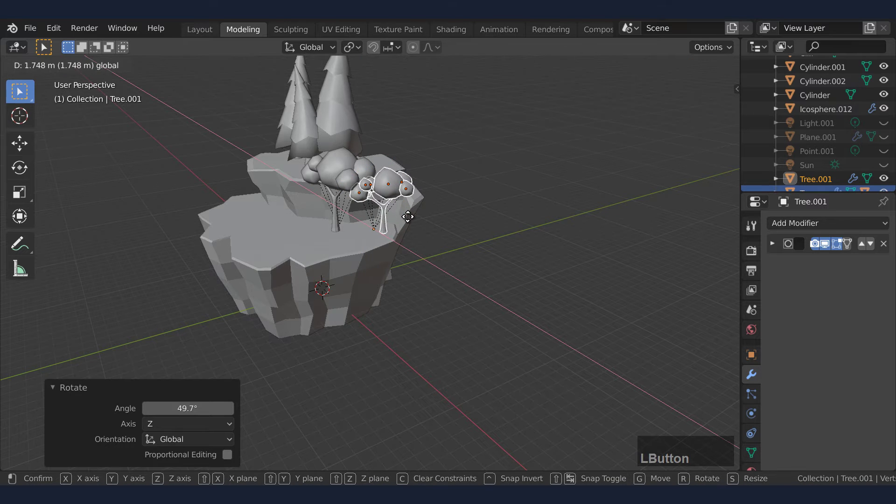
left_click(408, 216)
Lower the smaller leafy tree 1.05 m and move it back along X toward the larger leafy tree.
middle_click_drag(429, 216, 390, 155)
key("g")
key("z")
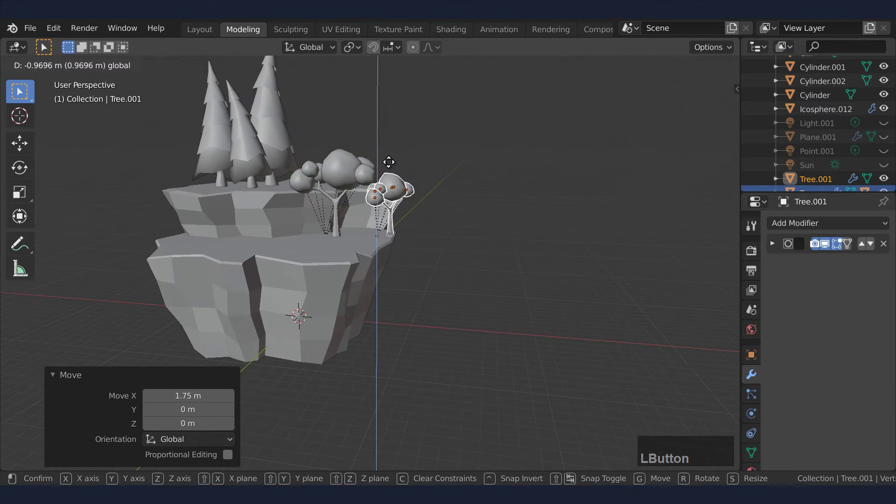
left_click(390, 169)
key("g")
key("x")
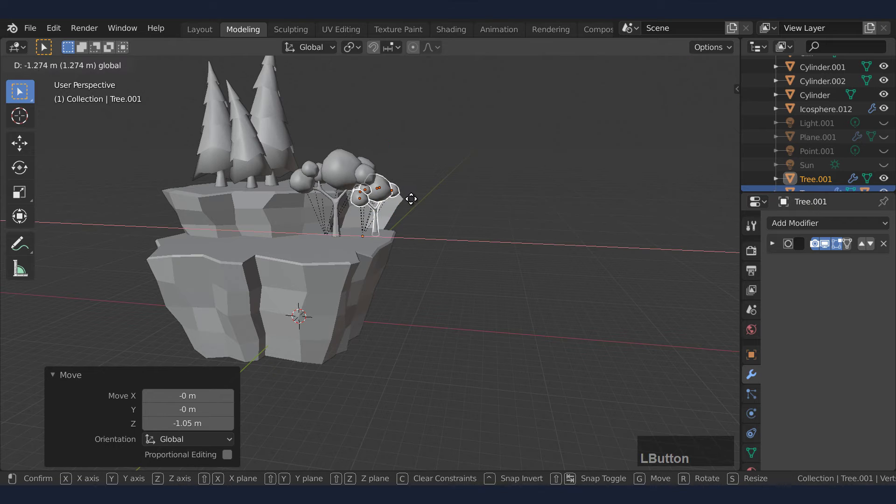
left_click(441, 198)
Rescale the smaller leafy tree and move it 0.692 m along Y on the lower ledge.
middle_click_drag(441, 198, 384, 161)
key("s")
left_click(396, 219)
key("g")
key("y")
left_click(424, 210)
Lower the smaller leafy tree slightly along Z and scale it to 0.979.
key("g")
key("z")
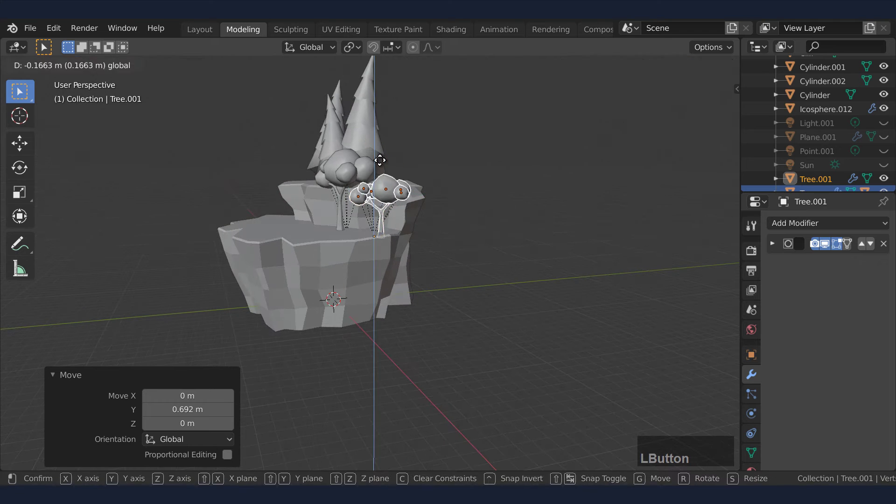
left_click(462, 168)
key("s")
left_click(458, 171)
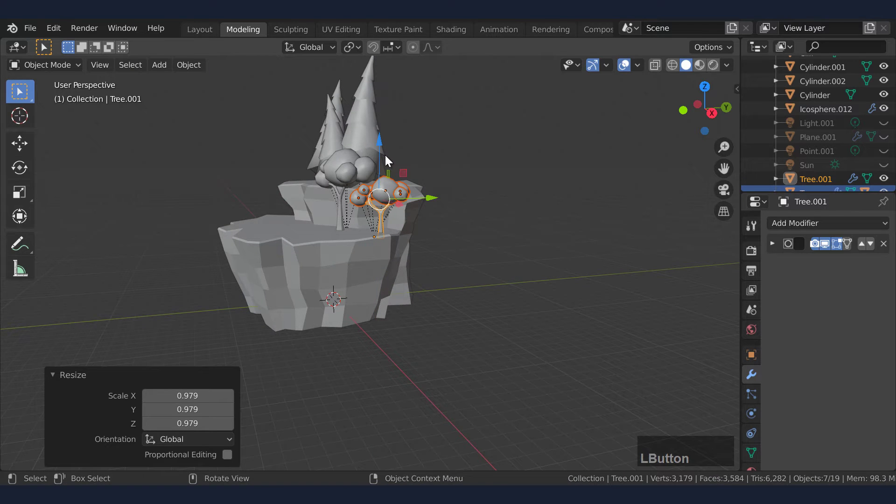
Raise the smaller leafy tree 0.208 m along Z so its trunk sits on the lower ledge.
left_click(384, 154)
left_click(388, 203)
key("ctrl+z")
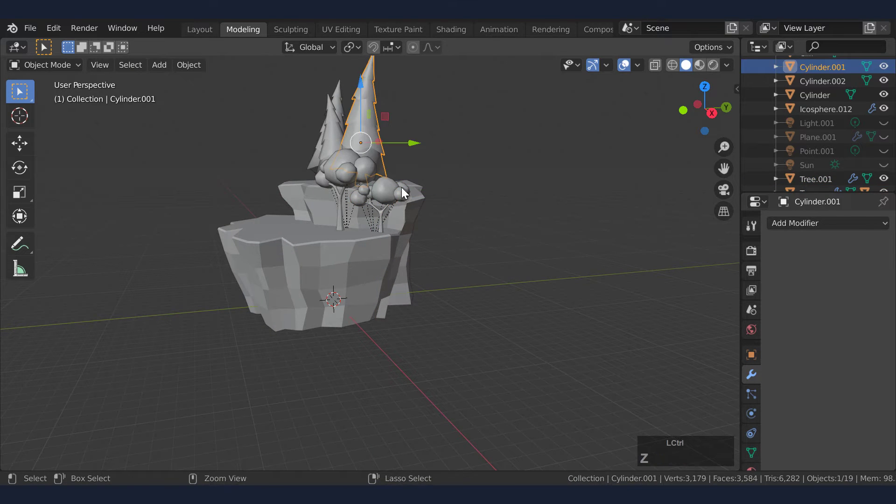
left_click(402, 186)
left_click_drag(379, 169, 379, 154)
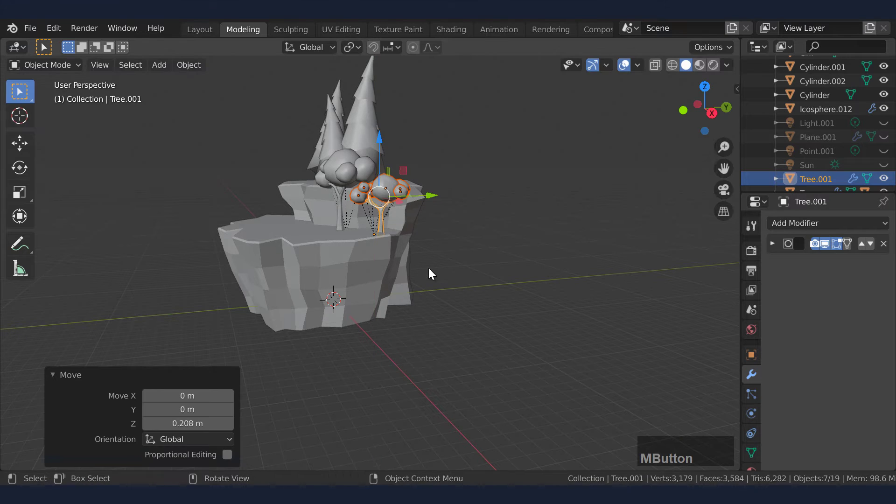
Select the low-poly rock lying beside the cliff and move it along X to the cliff.
mouse_move(428, 268)
middle_mouse_down()
mouse_move(487, 282)
mouse_move(433, 259)
middle_mouse_up()
scroll(396, 255, "down", 2)
left_click(349, 245)
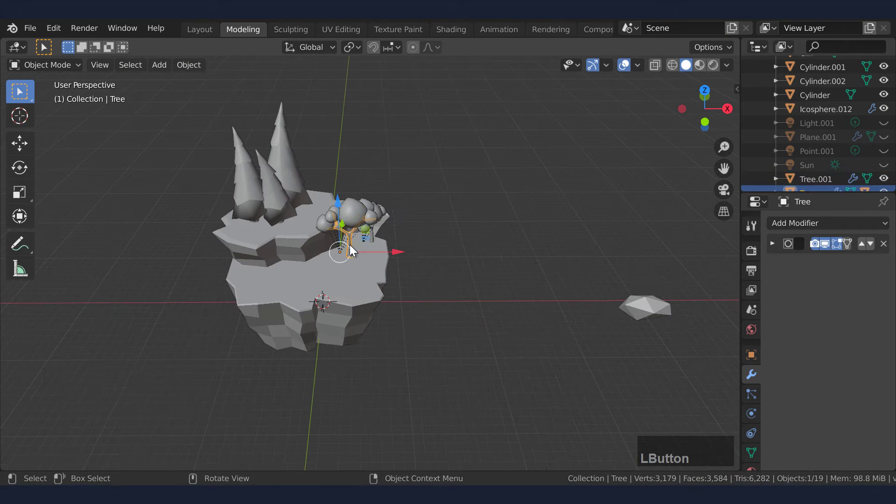
left_click(536, 274)
left_click(663, 310)
key("g")
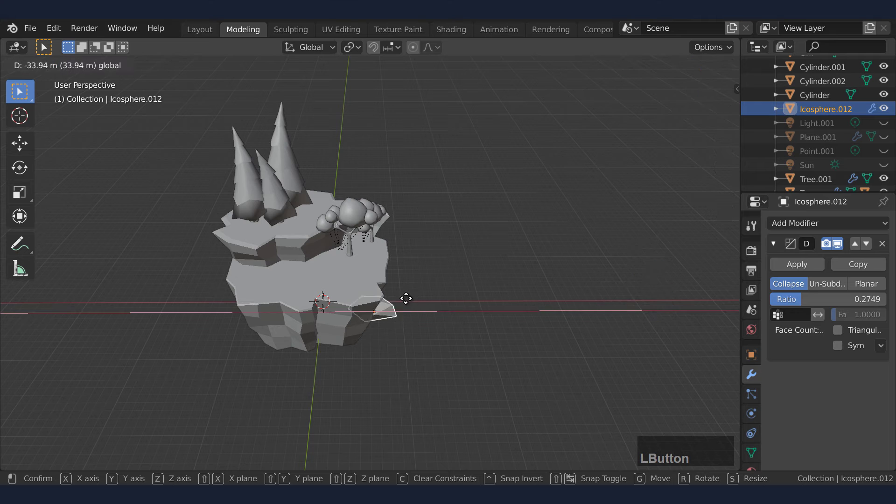
left_click(380, 295)
Raise the rock to the level of the cliff's lower ledge and scale it to 0.622.
middle_click_drag(354, 282, 411, 243)
left_click_drag(369, 224, 498, 202)
key("s")
left_click(448, 212)
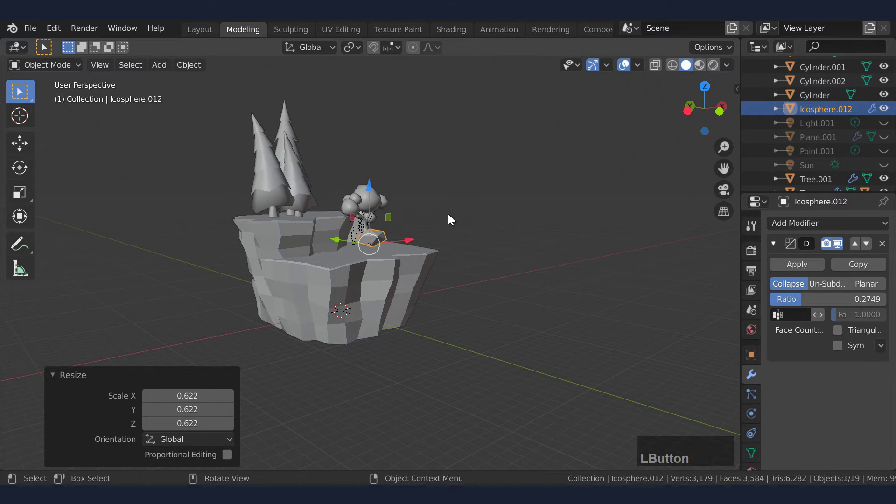
Move the rock -2.25 m along X, adjust its height and shift it 0.15 m along Y beside the leafy tree.
middle_click_drag(447, 212, 399, 259)
left_click_drag(398, 259, 378, 260)
scroll(359, 251, "up", 2)
middle_click_drag(360, 251, 342, 259)
scroll(332, 219, "up", 2)
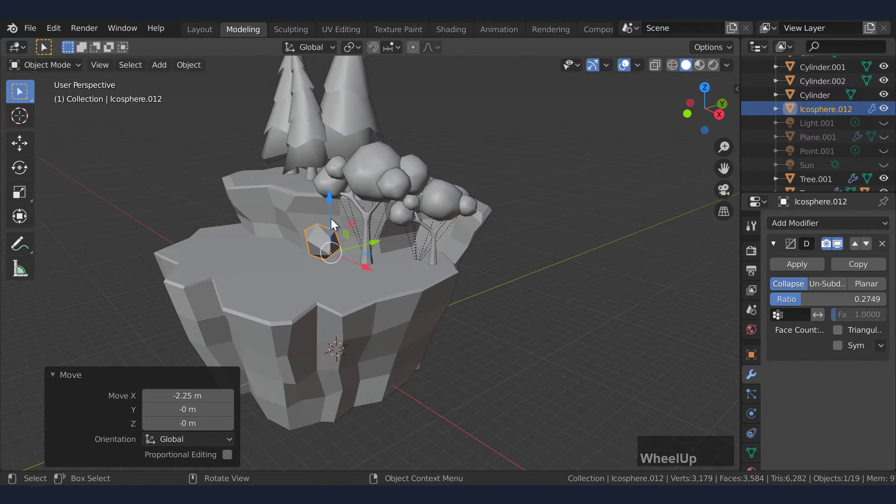
left_click_drag(331, 218, 359, 254)
middle_click_drag(359, 254, 446, 278)
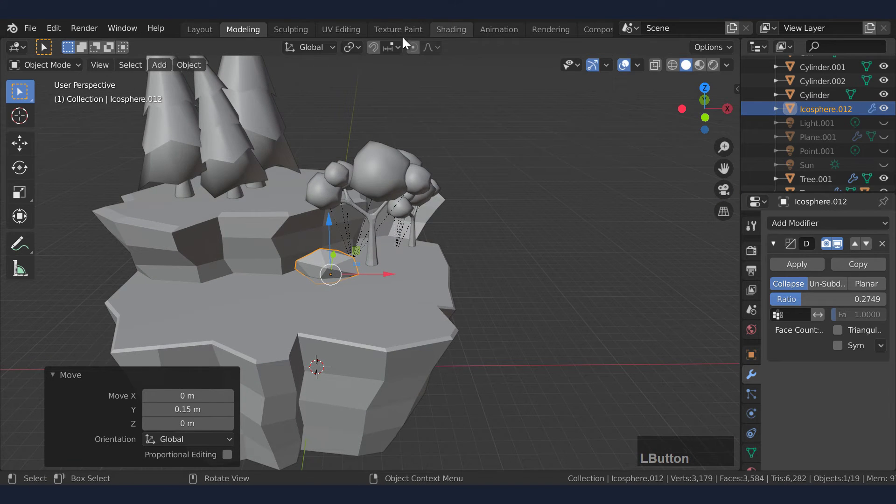
Check the scene's material colours in the Shading workspace and return to the Modeling workspace in Object Mode.
left_click(451, 29)
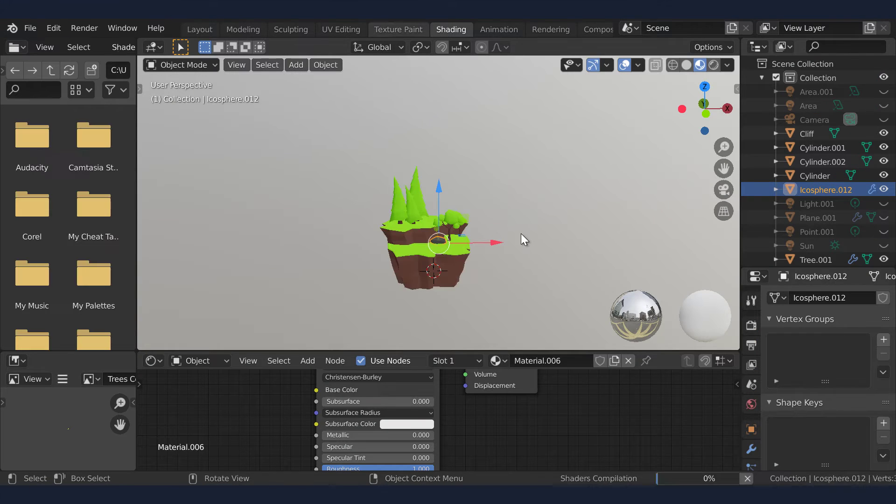
middle_click_drag(521, 233, 506, 252)
left_click(242, 29)
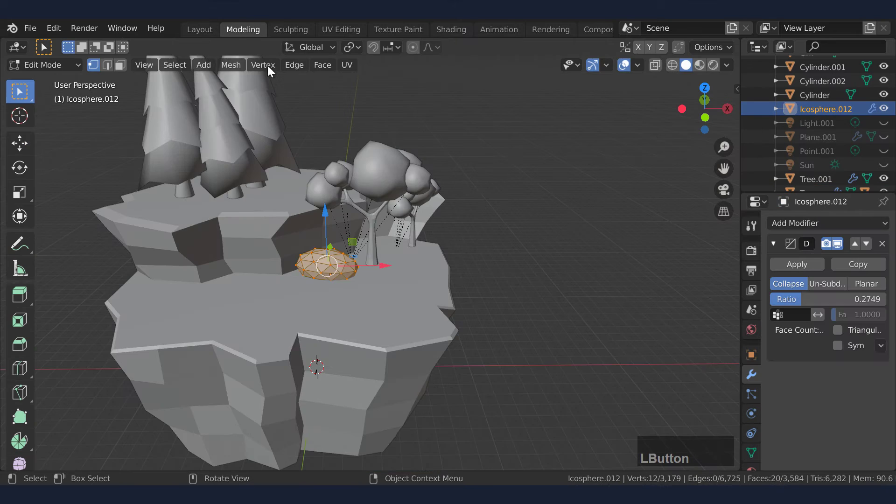
scroll(357, 266, "up", 2)
key("Tab")
Duplicate the rock beside the original, scale the copy to 0.866 and rotate it -42° around the global Z axis.
key("shift+d")
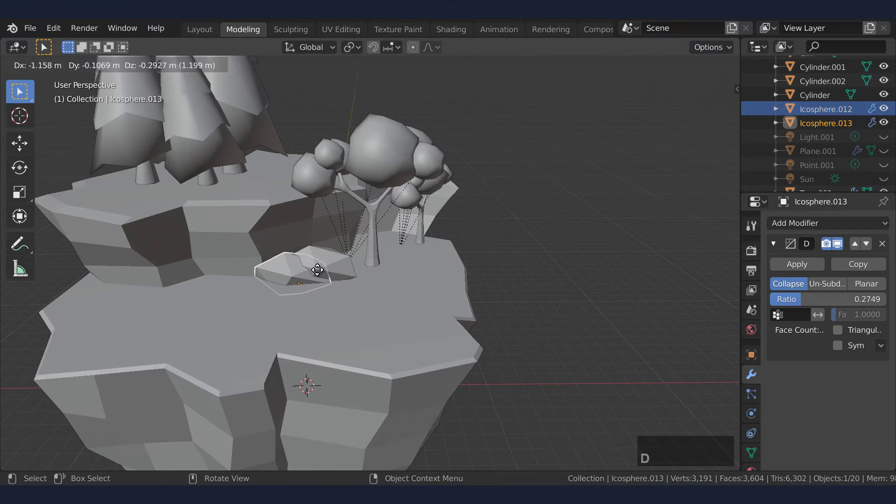
left_click(314, 268)
key("s")
left_click(333, 274)
key("r")
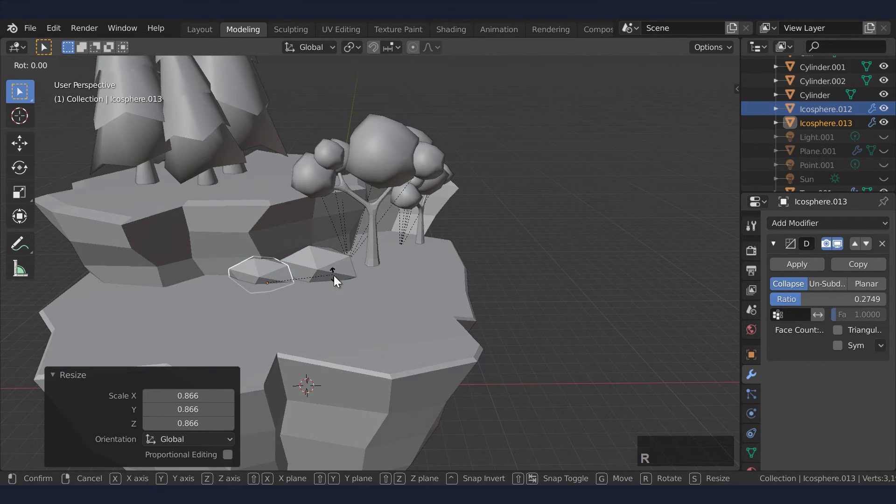
key("z")
left_click(306, 311)
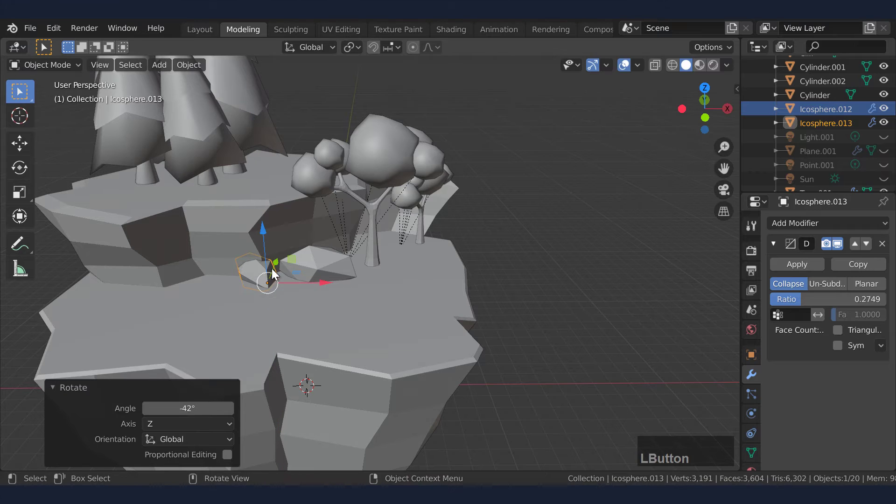
Move the rock copy -1.31 m along Y, then shift it along X toward the original rock and adjust its height.
key("g")
key("x")
left_click(287, 281)
key("g")
key("x")
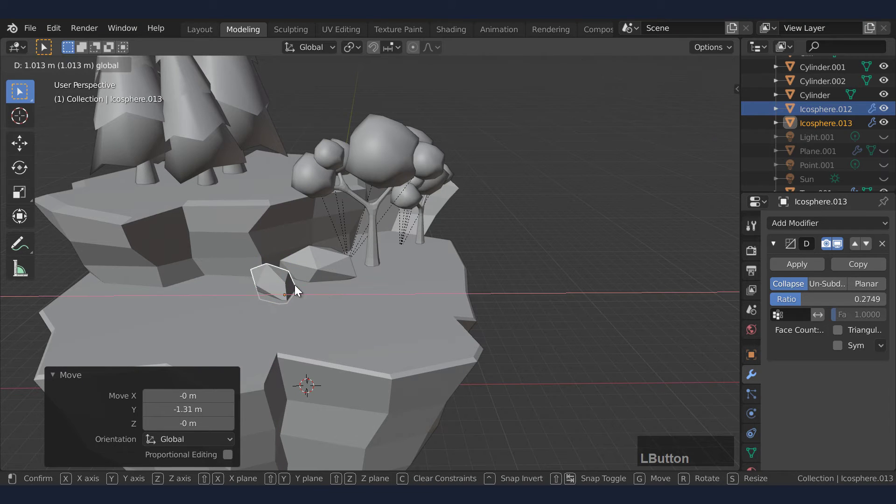
key("z")
left_click(299, 271)
Move the rock copy 0.459 m along Y, closer to the upper ledge's wall.
mouse_move(344, 280)
middle_mouse_down()
mouse_move(312, 290)
mouse_move(289, 253)
mouse_move(357, 278)
middle_mouse_up()
left_click(316, 226)
key("g")
key("y")
left_click(323, 239)
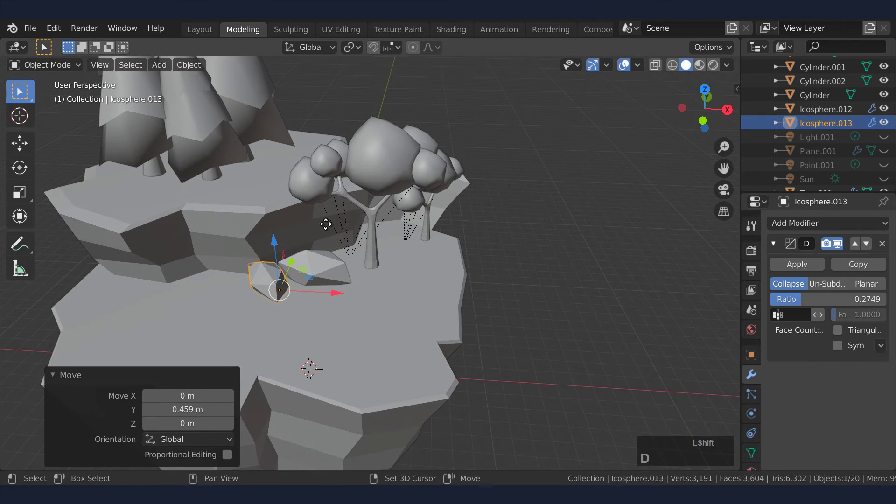
Duplicate the smaller rock onto the upper ledge, offset -5.15, 1.95 and 3.91 m, and rotate the copy around global Z.
key("shift+d")
left_click(248, 197)
middle_click_drag(247, 197, 279, 225)
key("r")
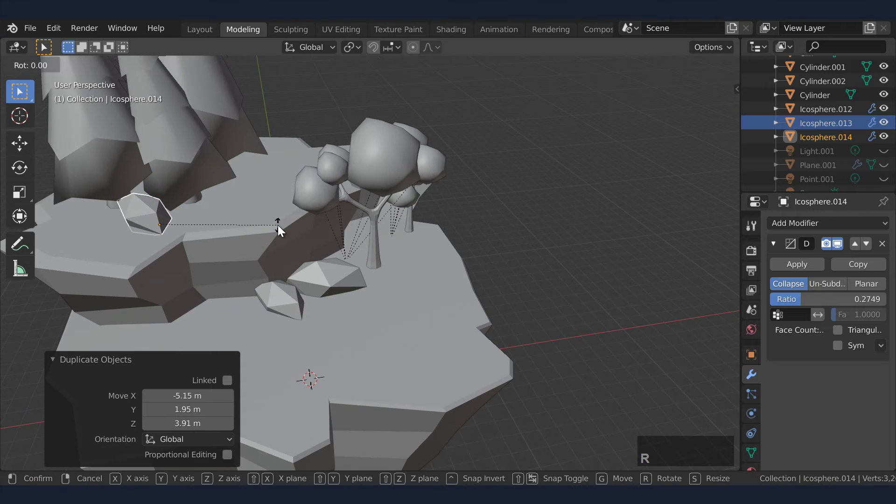
key("z")
left_click(167, 255)
Move the upper ledge's rock -0.981 m along Y, in front of the pines.
middle_click_drag(167, 254, 253, 278)
left_click(182, 247)
key("g")
key("y")
left_click(170, 252)
Move the upper ledge's rock another -0.293 m along Y and scale it to 0.784.
scroll(253, 278, "down", 3)
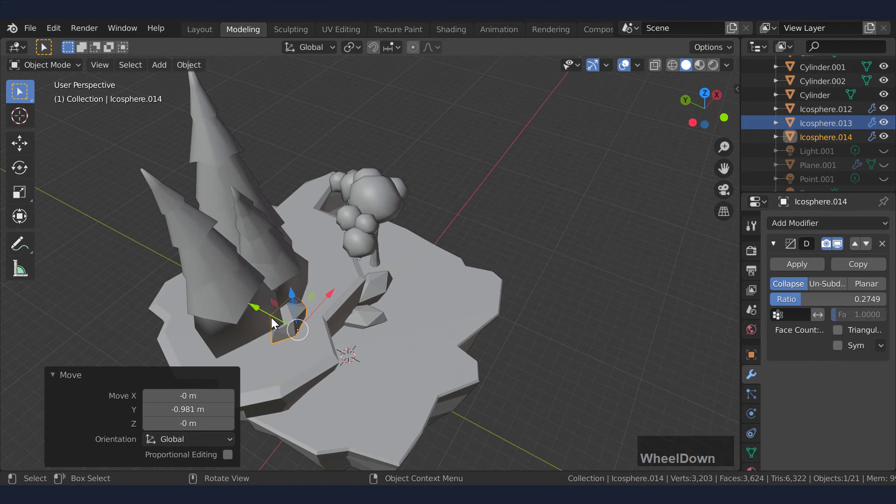
left_click(273, 317)
key("g")
key("y")
left_click(276, 316)
middle_click_drag(277, 317, 287, 282)
key("s")
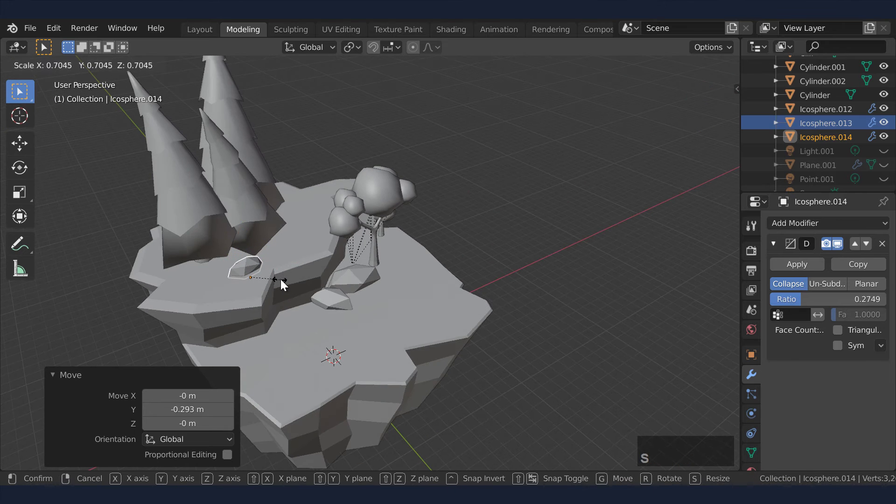
left_click(283, 280)
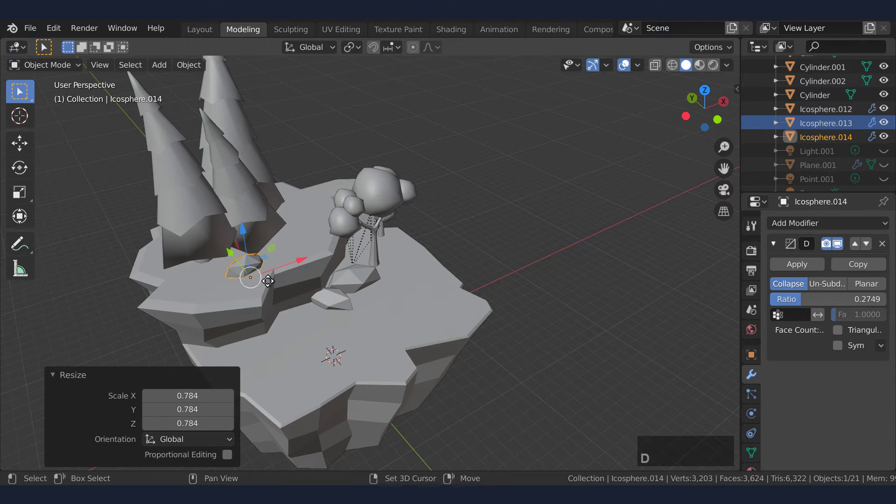
Duplicate the upper ledge's rock with an offset of -1.93, 1.25 and -0.0675 m and rotate the copy around global Z.
key("shift+d")
left_click(251, 282)
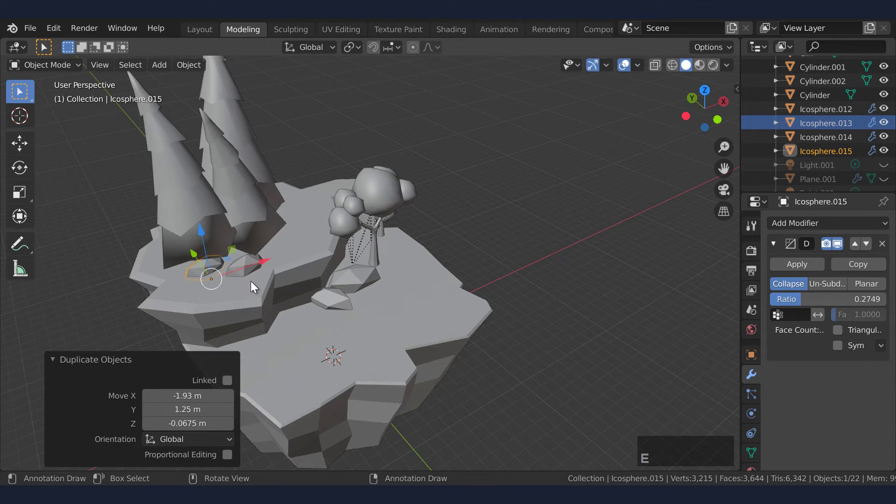
key("r")
key("z")
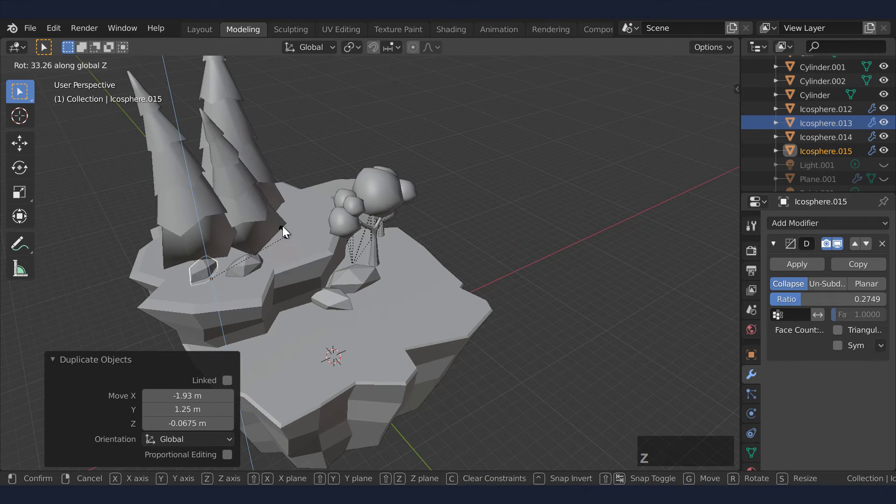
left_click(281, 245)
Scale up the second rock in front of the pines and move it 0.763 m along X.
key("s")
left_click(317, 259)
middle_click_drag(318, 259, 219, 243)
left_click_drag(202, 227, 250, 240)
Duplicate the second upper-ledge rock and place the copy on the lower ledge near the leafy trees.
middle_click_drag(251, 240, 231, 262)
key("shift+d")
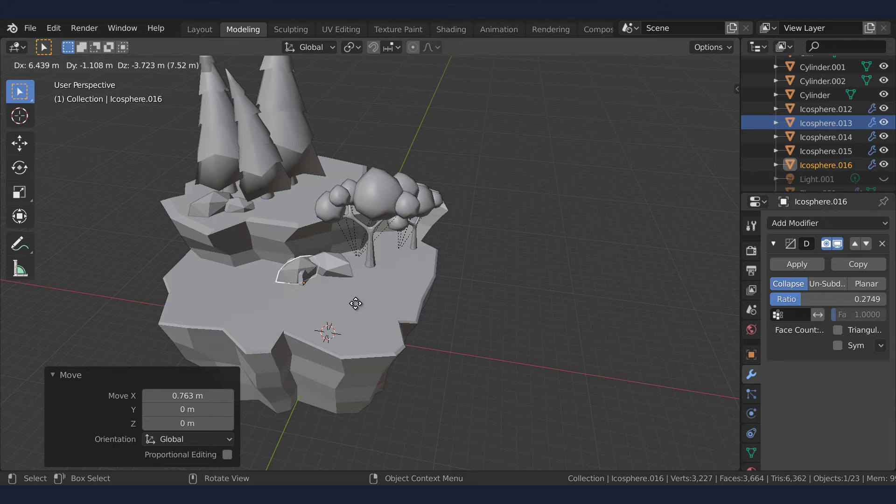
left_click(426, 283)
Reposition the new rock behind the leafy trees and lower it 0.684 m along Z.
middle_click_drag(425, 282, 388, 245)
left_click_drag(388, 246, 389, 287)
middle_click_drag(389, 287, 450, 262)
left_click_drag(450, 262, 422, 247)
left_click_drag(376, 207, 399, 254)
Shift the new rock between the two leafy trees and lower it 0.941 m onto the lower ledge.
middle_click_drag(399, 254, 393, 253)
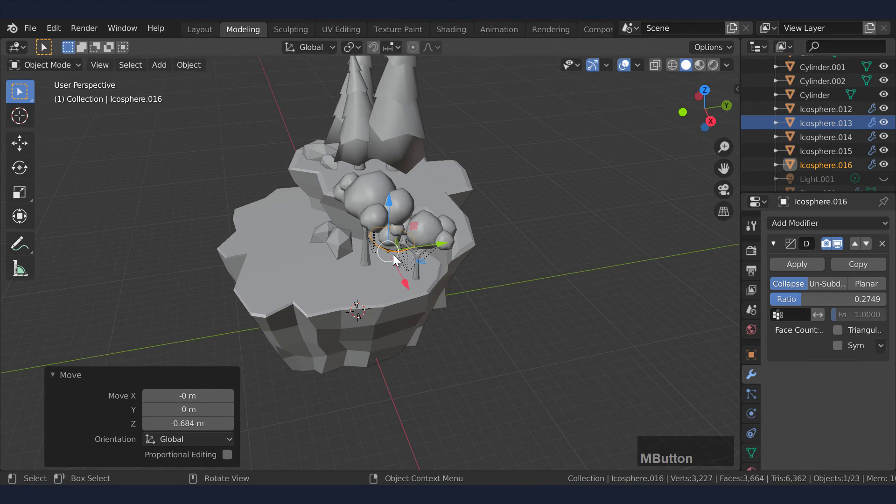
left_click_drag(416, 245, 425, 295)
middle_click_drag(425, 295, 431, 260)
left_click_drag(431, 259, 434, 260)
left_click_drag(394, 191, 391, 215)
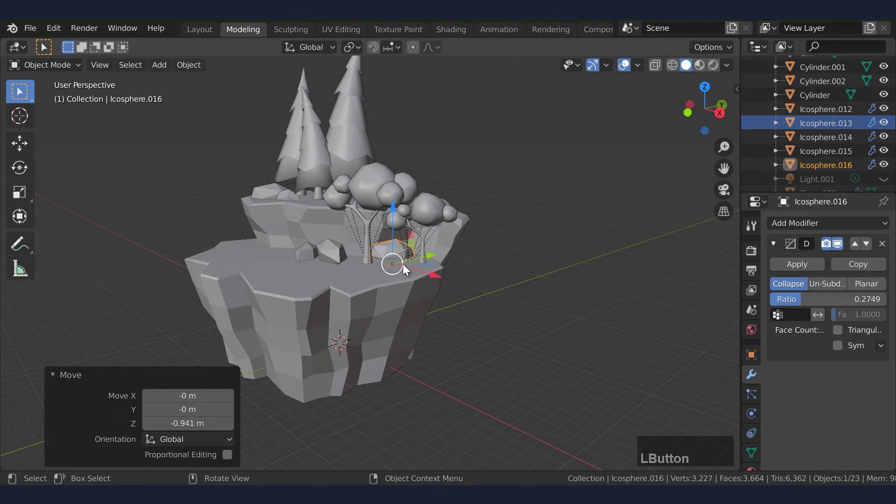
Duplicate the rock between the leafy trees, place the copy by the lower ledge's other rocks and scale it down.
middle_click_drag(402, 264, 388, 295)
key("shift+d")
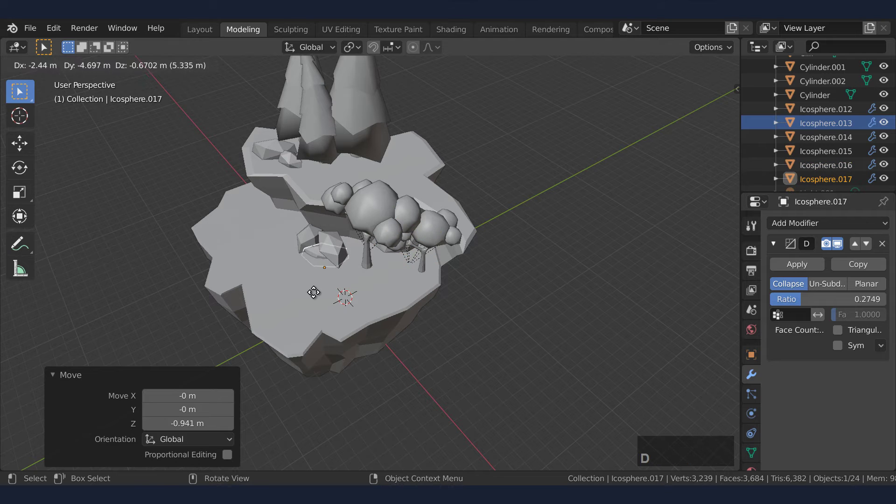
left_click(314, 292)
key("s")
left_click(331, 287)
Raise the small lower-ledge rock 0.923 m along Z beside the other rocks and scale it up to 1.260.
middle_click_drag(330, 287, 397, 259)
mouse_move(335, 259)
left_mouse_down()
mouse_move(334, 232)
mouse_move(338, 255)
left_mouse_up()
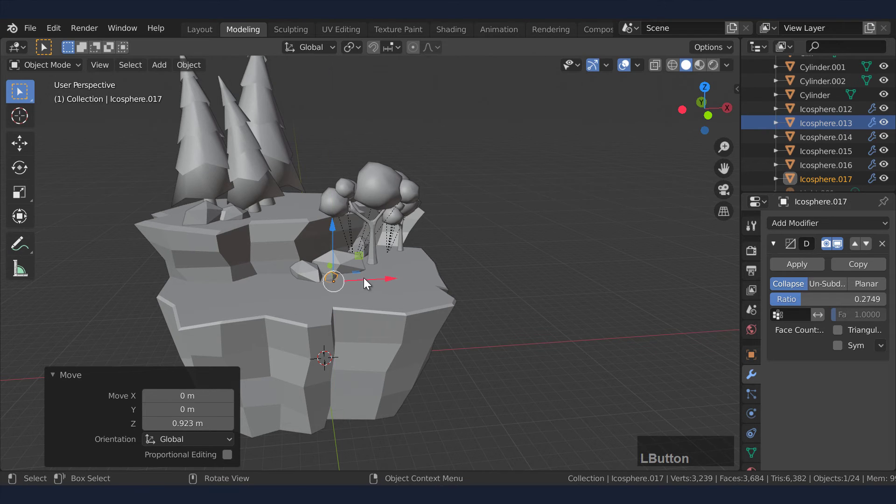
key("s")
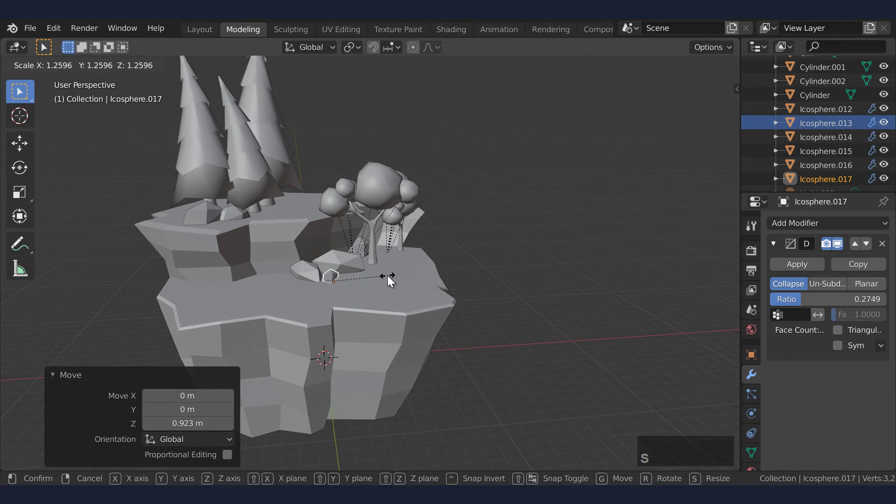
left_click(387, 276)
Duplicate the small rock, place the copy on the upper ledge behind the leafy trees and shift it 3.12 m along Y.
middle_click_drag(384, 306, 352, 319)
key("shift+d")
left_click(386, 209)
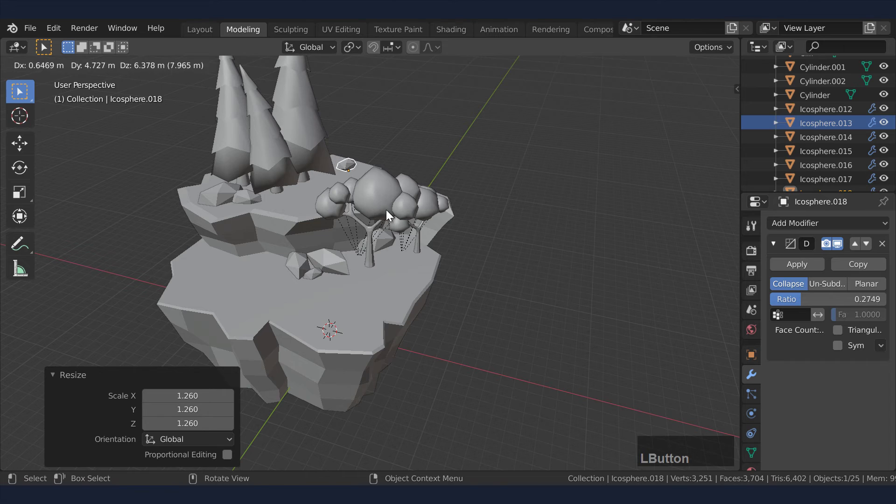
middle_click_drag(386, 210, 441, 203)
left_click_drag(441, 203, 490, 259)
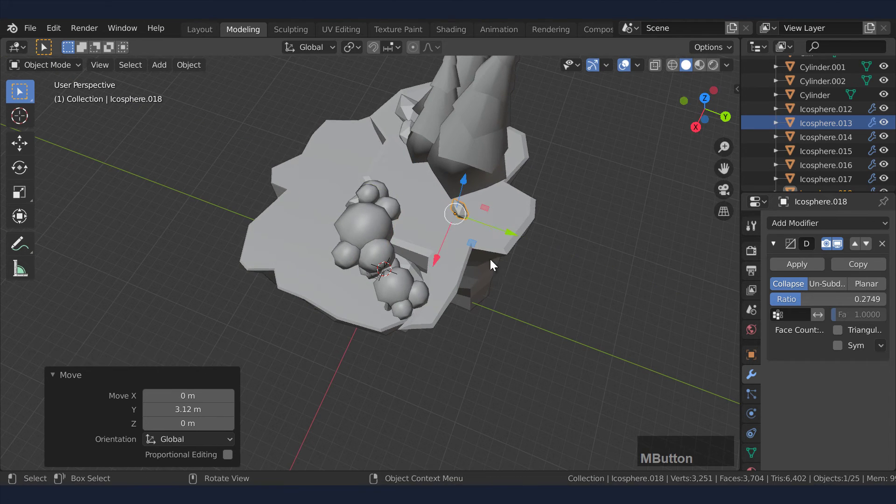
Lower the copied rock onto the upper ledge behind the pines and shift it -2.05 m along X.
middle_click_drag(490, 259, 486, 240)
left_click(451, 188)
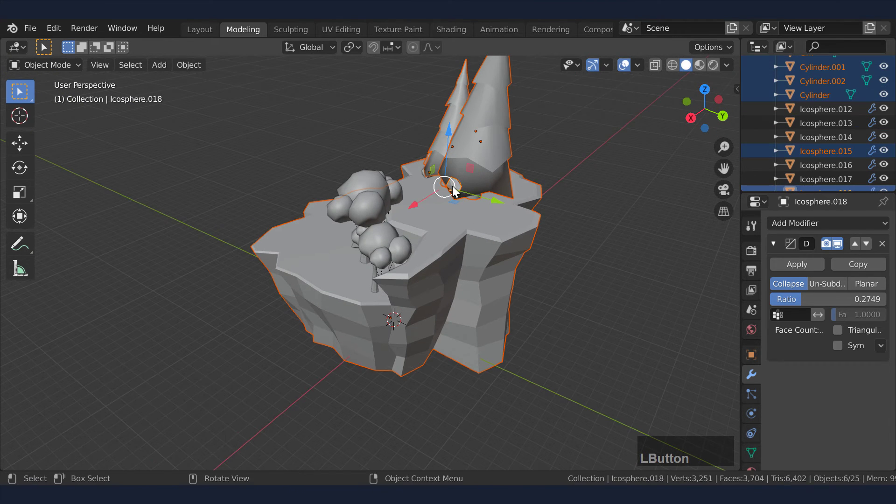
left_click(449, 188)
left_click_drag(456, 145, 455, 214)
middle_click_drag(454, 214, 482, 366)
scroll(476, 336, "up", 3)
middle_click_drag(472, 312, 456, 282)
left_click_drag(455, 280, 402, 277)
Duplicate the small upper-ledge rock and bring the copy down over the lower ledge's outer corner.
scroll(421, 301, "down", 5)
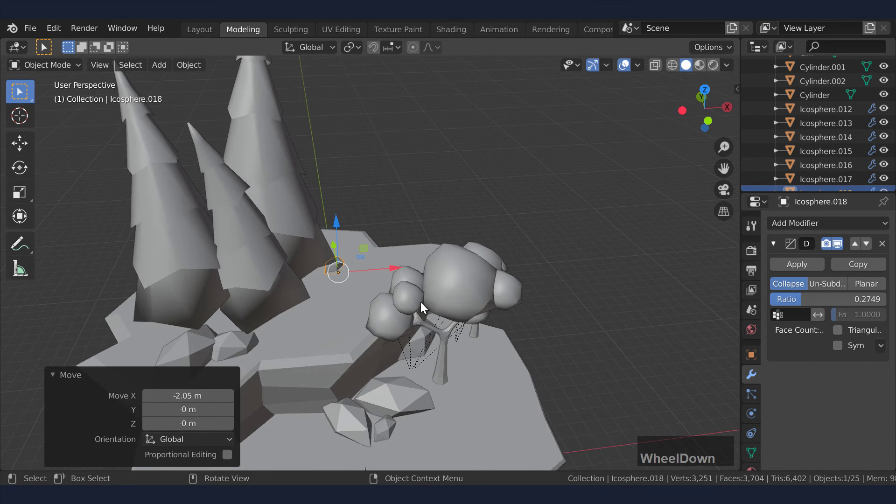
middle_click_drag(421, 301, 411, 307)
key("shift+d")
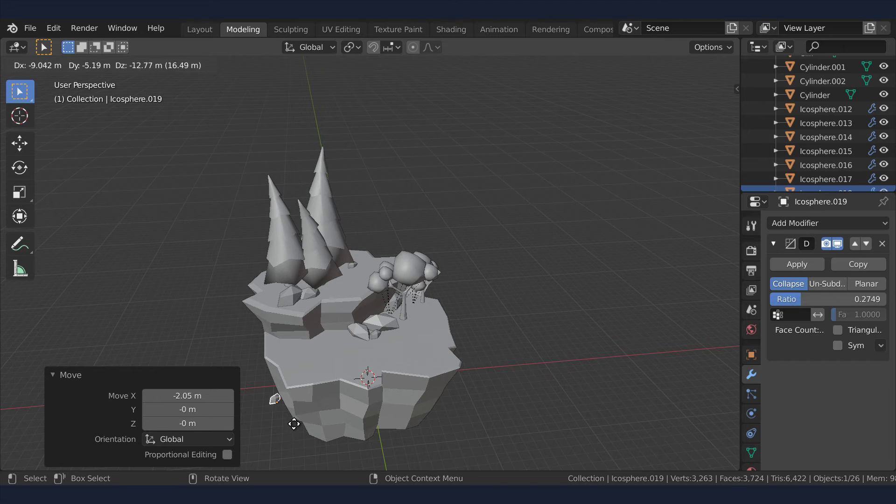
left_click(285, 377)
scroll(285, 377, "down", 3)
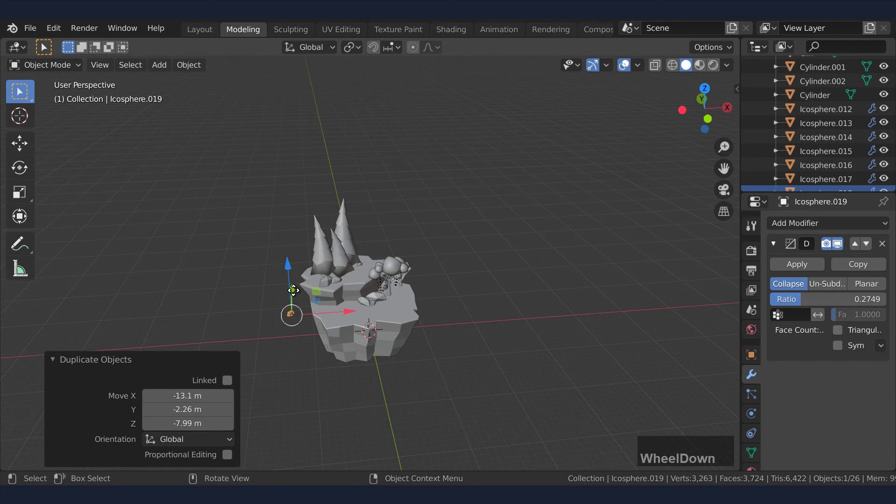
left_click_drag(292, 293, 290, 350)
left_click_drag(350, 348, 419, 355)
middle_click_drag(419, 355, 355, 309)
left_click_drag(354, 309, 357, 298)
Shift the new rock toward the lower ledge's edge and lower it 0.956 m onto the surface.
scroll(360, 337, "up", 3)
middle_click_drag(360, 337, 437, 361)
left_click_drag(502, 350, 358, 362)
left_click_drag(308, 322, 307, 333)
middle_click_drag(347, 401, 524, 404)
scroll(392, 400, "up", 3)
Scale the edge rock to 0.885 and rotate it -54.1° about the Z axis.
key("s")
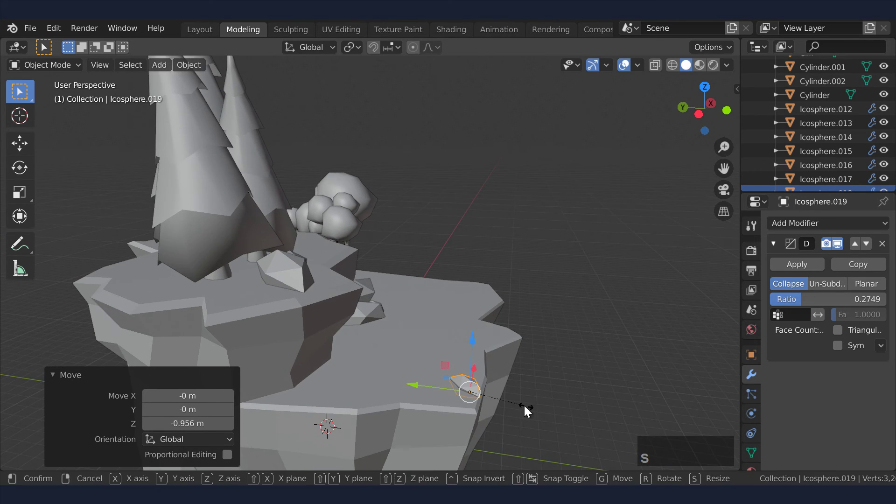
left_click(519, 404)
key("r")
key("z")
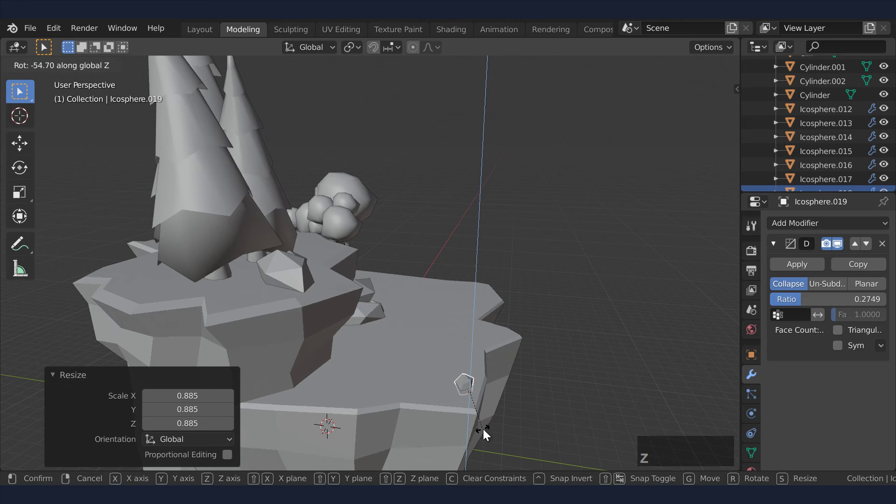
left_click(485, 414)
Raise the edge rock 0.0761 m, duplicate it right beside itself and scale the copy down to about 0.54.
middle_click_drag(486, 414, 293, 335)
key("shift+d")
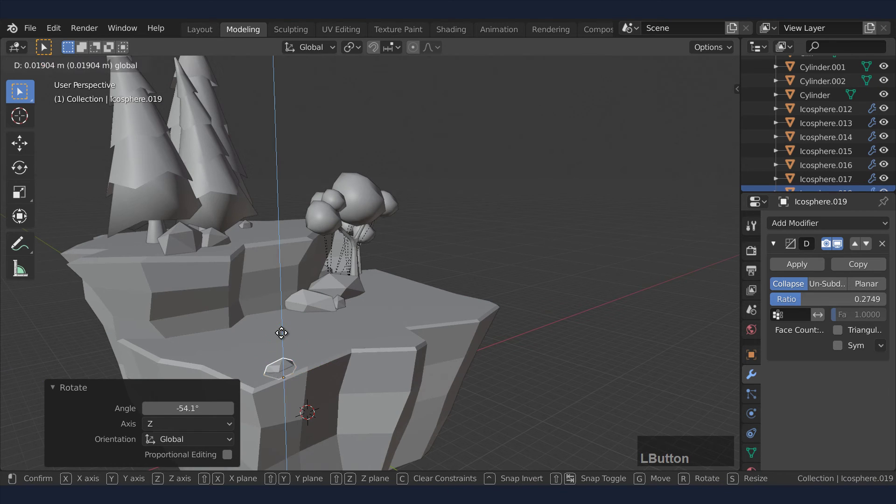
left_click(280, 333)
key("g")
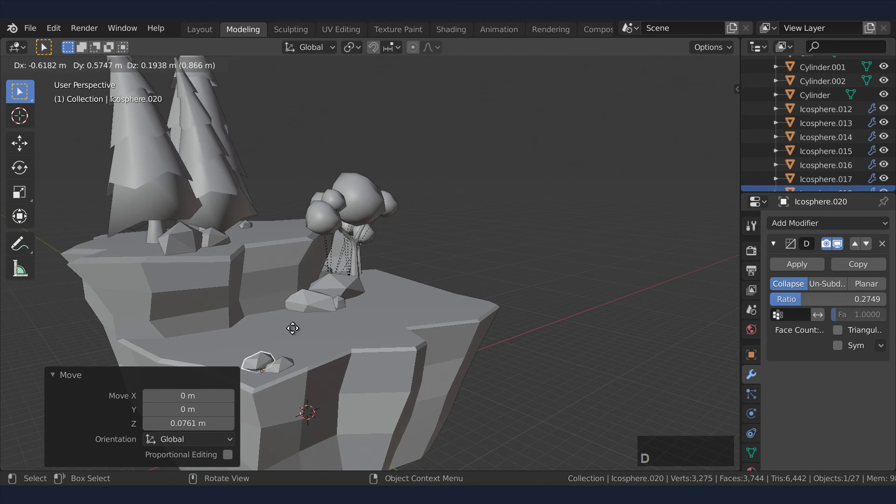
left_click(317, 327)
key("s")
left_click(349, 388)
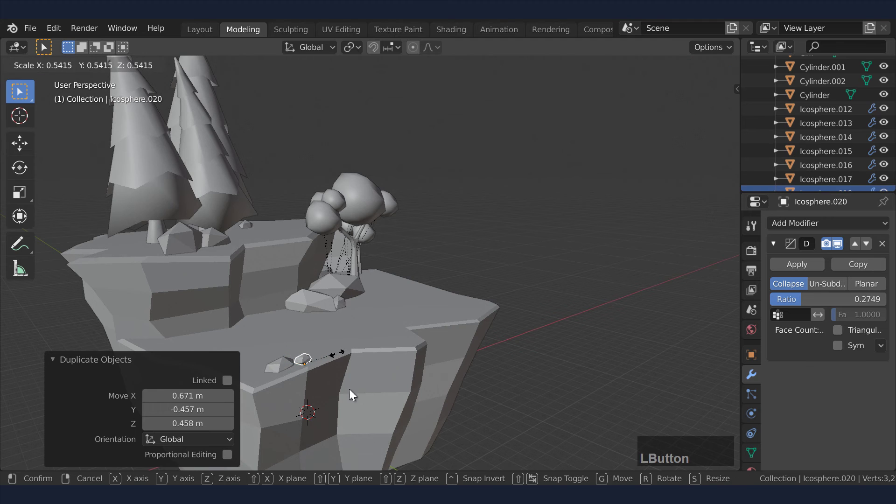
Move the smaller edge rock 0.88 m along Y and rotate it 78.4° about Z and -40.1° about Y.
middle_click_drag(349, 388, 449, 372)
mouse_move(449, 372)
left_mouse_down()
mouse_move(431, 371)
mouse_move(437, 374)
left_mouse_up()
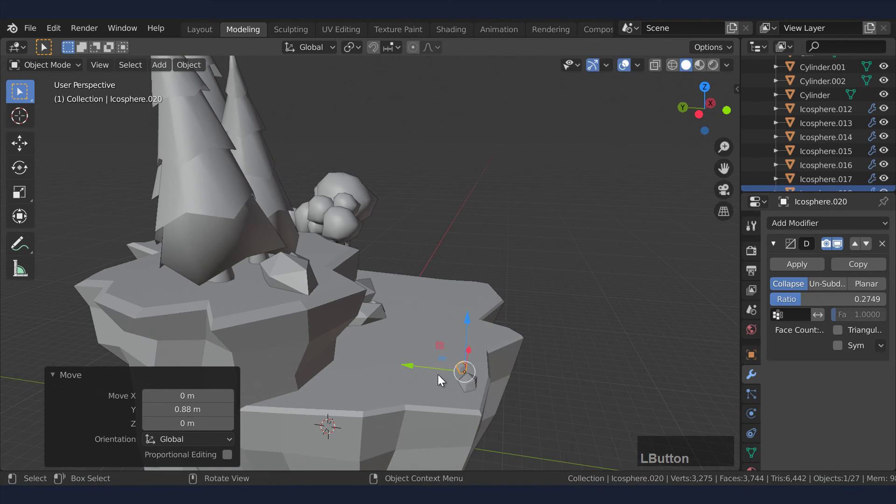
key("r")
key("z")
left_click(464, 387)
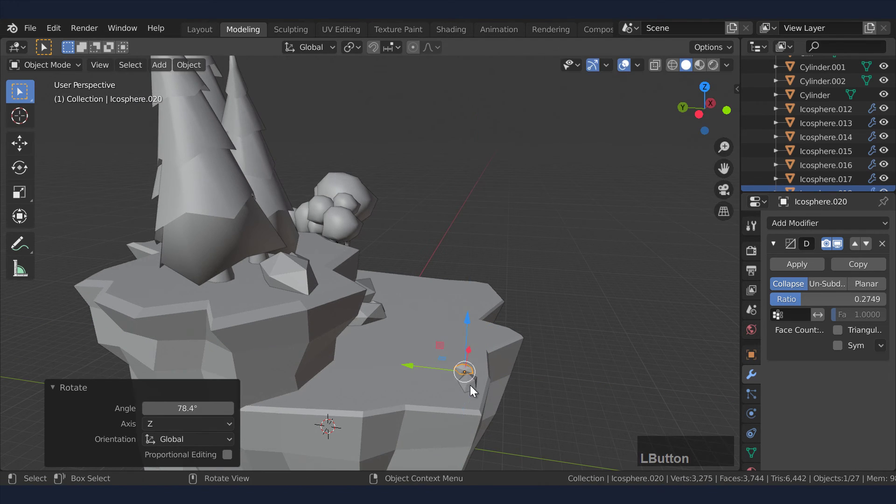
key("r")
key("y")
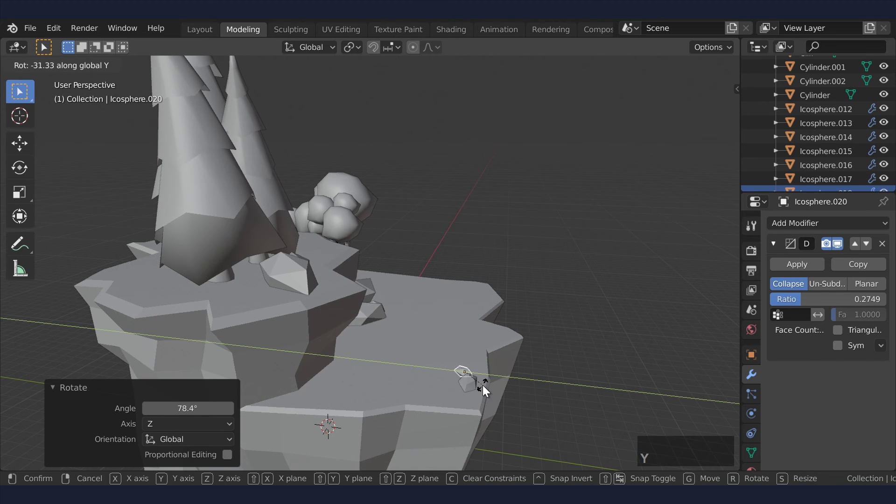
left_click(480, 380)
Shift the smaller edge rock 0.137 m along X against its neighbour and lower it slightly onto the ledge.
middle_click_drag(481, 379, 360, 382)
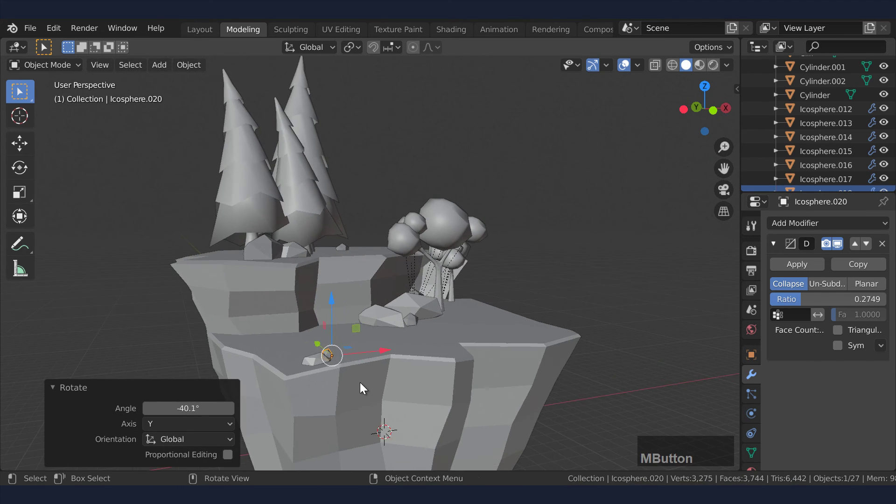
scroll(355, 382, "up", 2)
left_click_drag(345, 382, 360, 382)
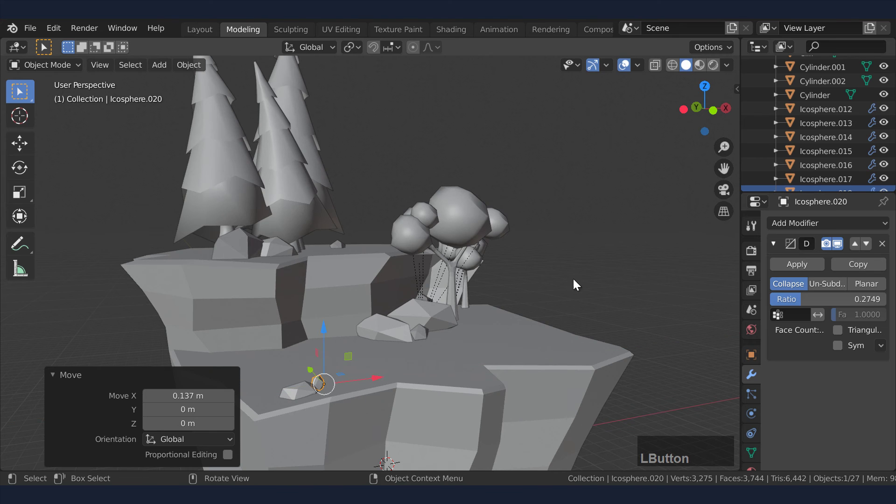
middle_click_drag(572, 277, 291, 290)
left_click_drag(283, 280, 281, 287)
Switch to the Shading workspace and deselect everything to inspect the coloured cliff scene.
left_click(450, 33)
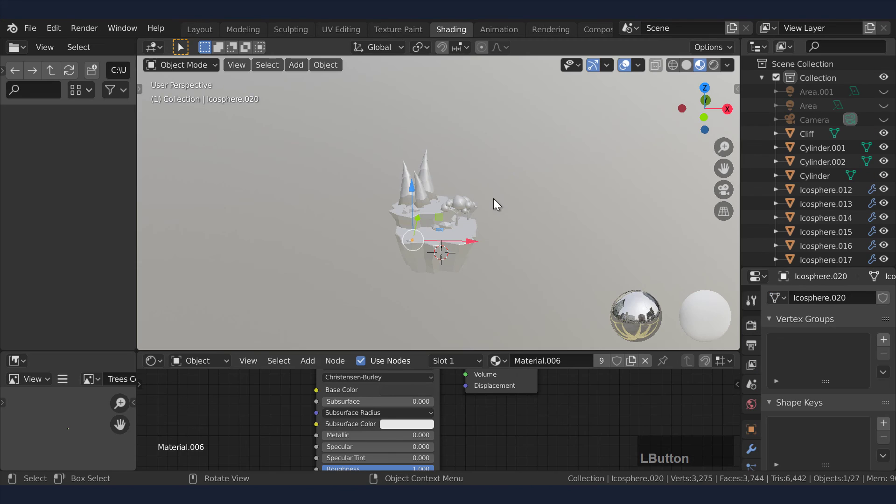
scroll(486, 245, "up", 1)
left_click(490, 241)
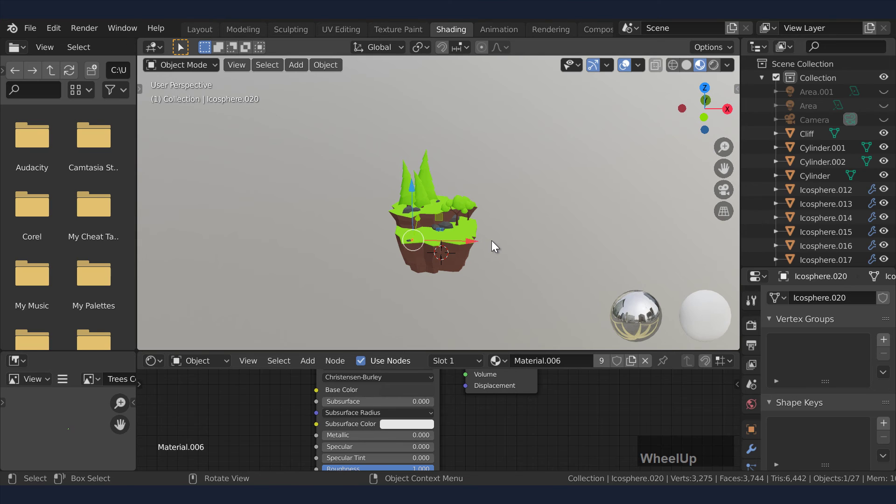
scroll(467, 219, "up", 2)
scroll(504, 220, "down", 1)
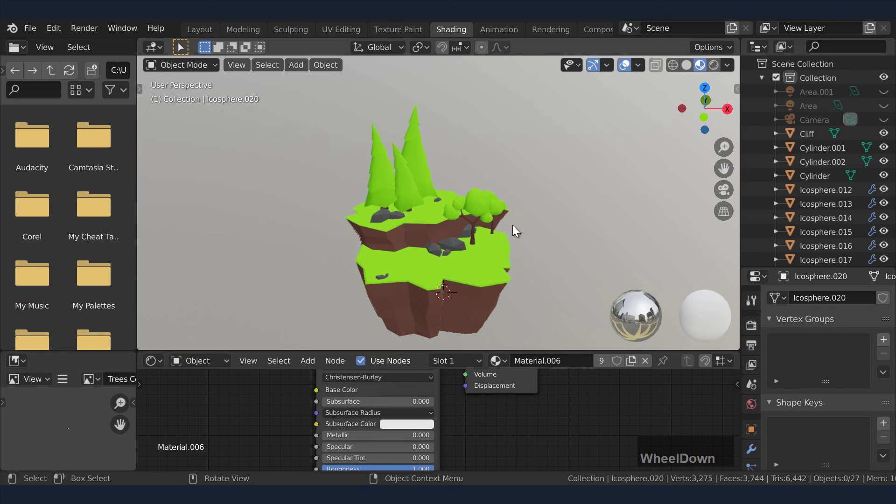
middle_click_drag(512, 225, 539, 217)
Check the scene through the camera, return to the perspective view and examine the whole cliff up close.
left_click(723, 190)
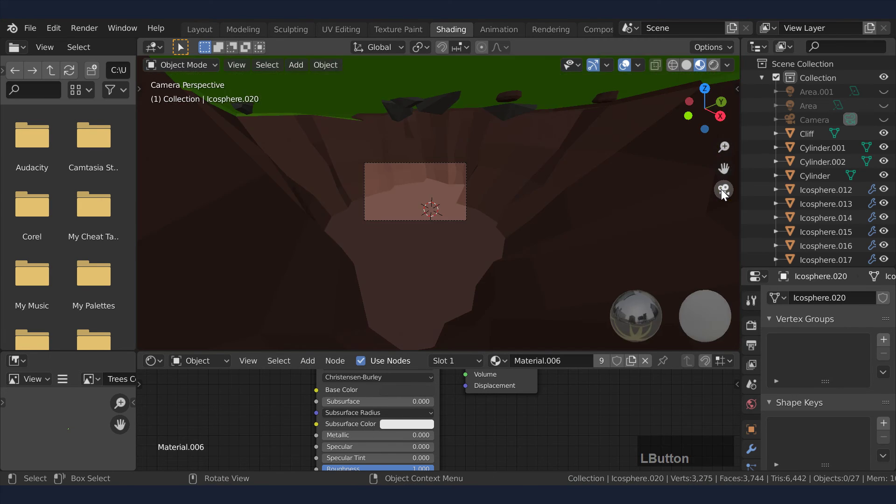
left_click(723, 189)
scroll(584, 236, "down", 3)
middle_click_drag(582, 244, 614, 235)
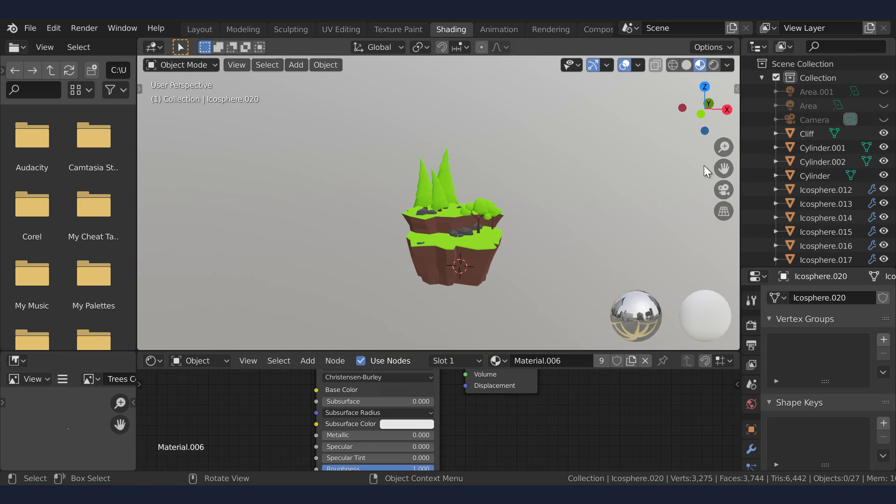
middle_click_drag(522, 269, 494, 272)
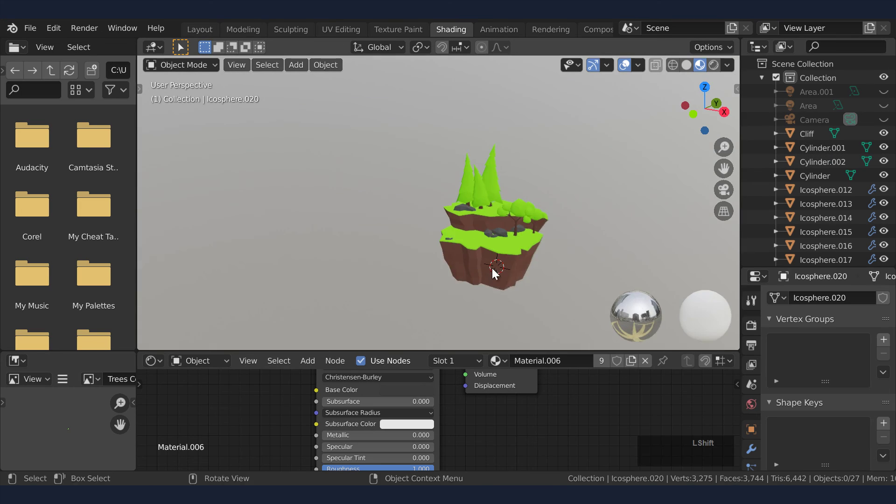
scroll(495, 272, "up", 3)
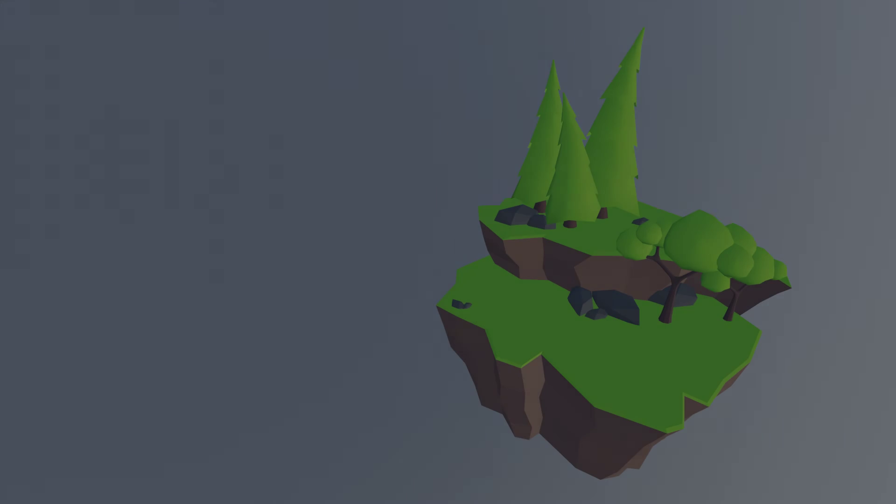